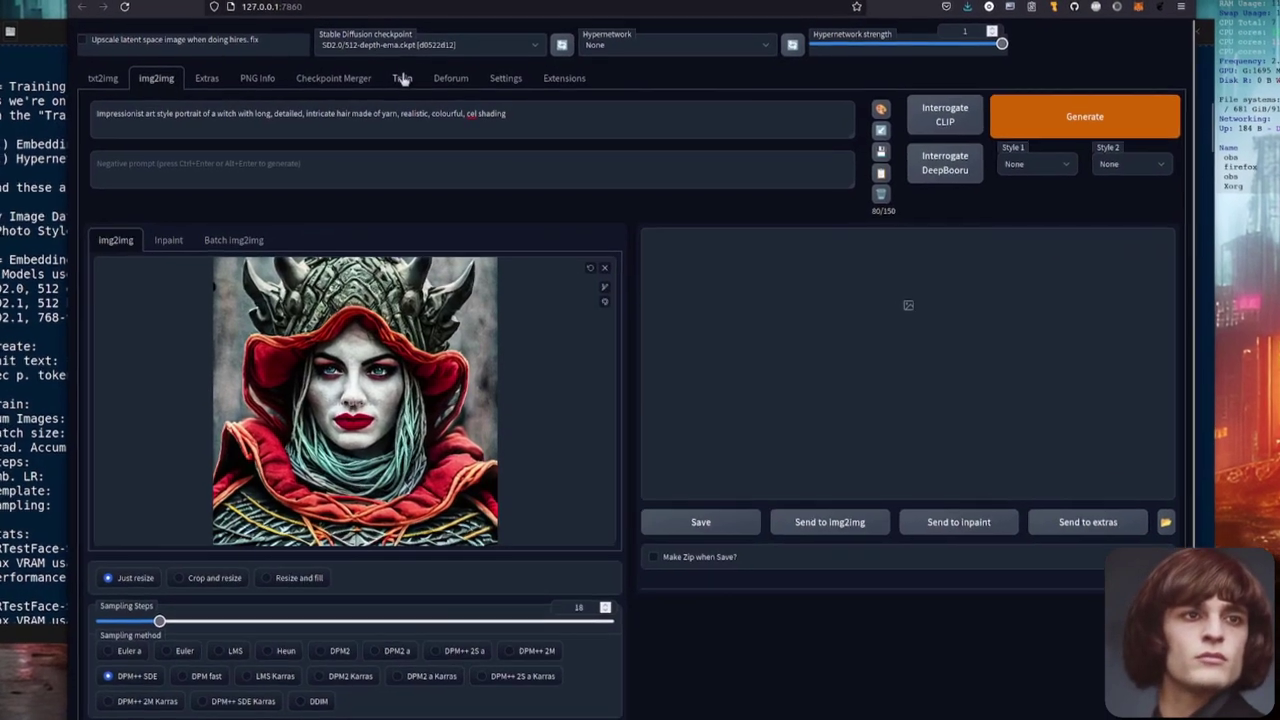
# Open the training section and review the embedding training settings, including the prompt template file
pyautogui.click(408, 69)
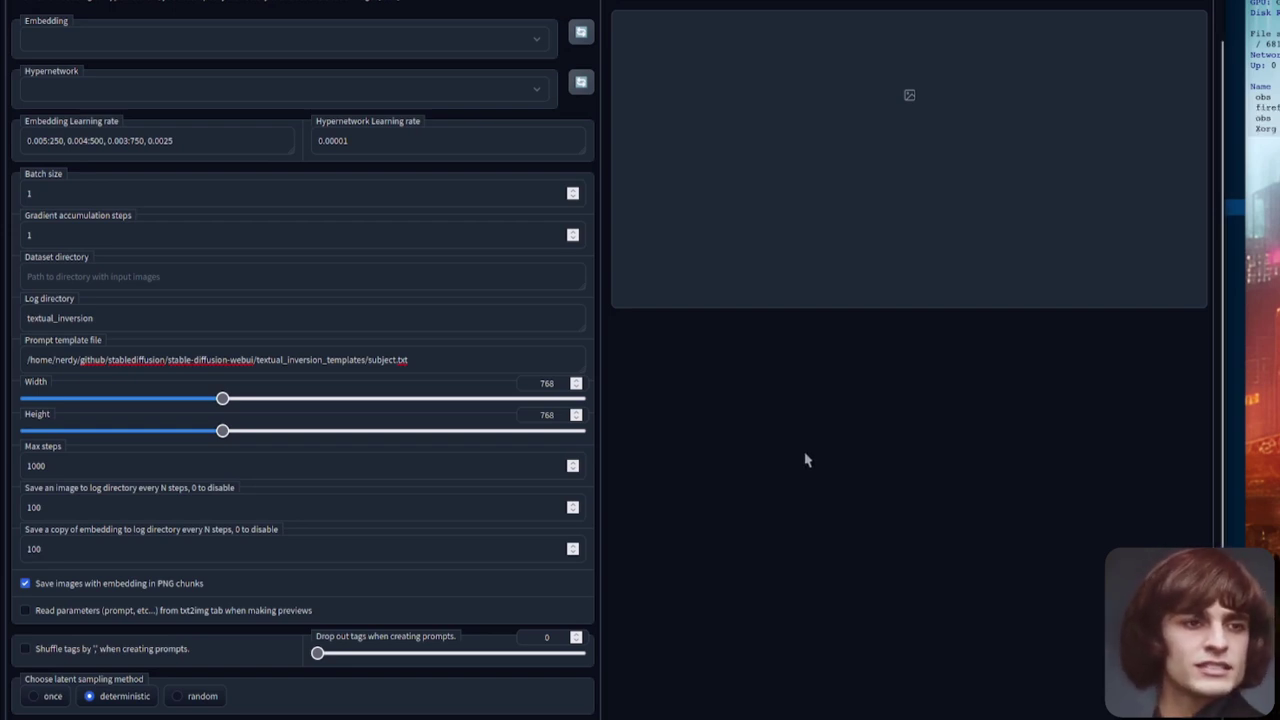
pyautogui.click(476, 366)
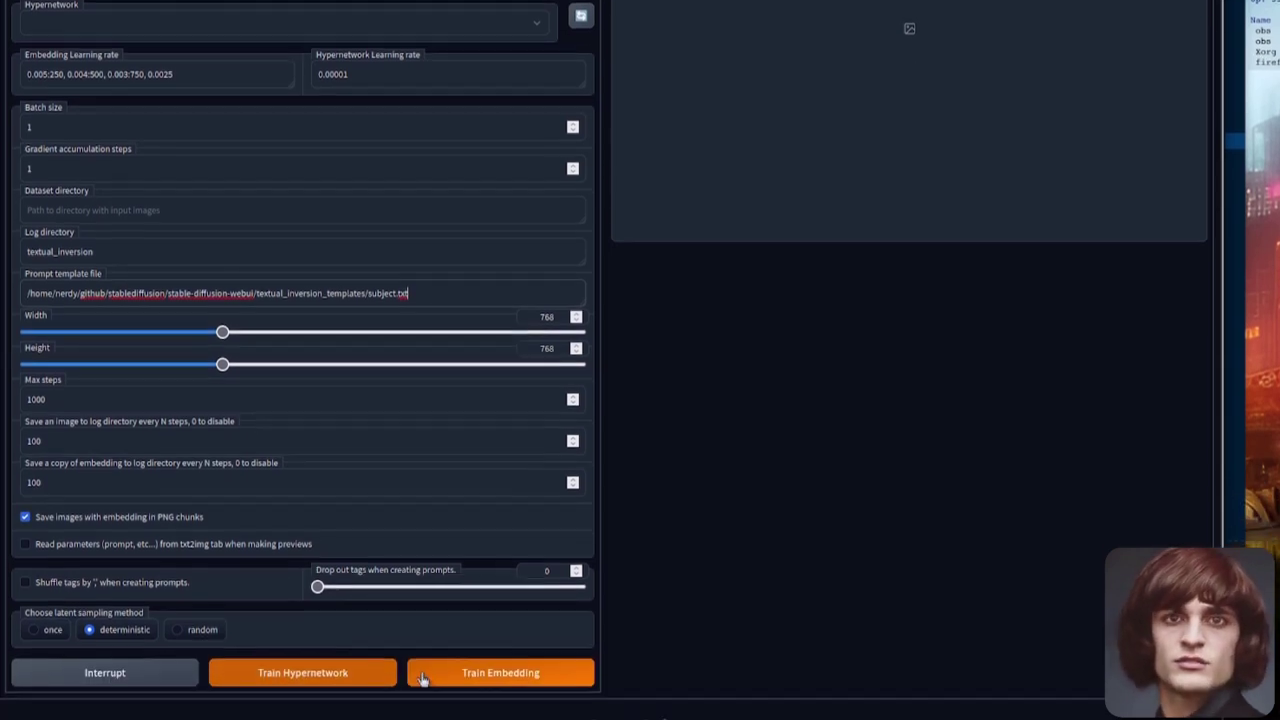
pyautogui.click(545, 652)
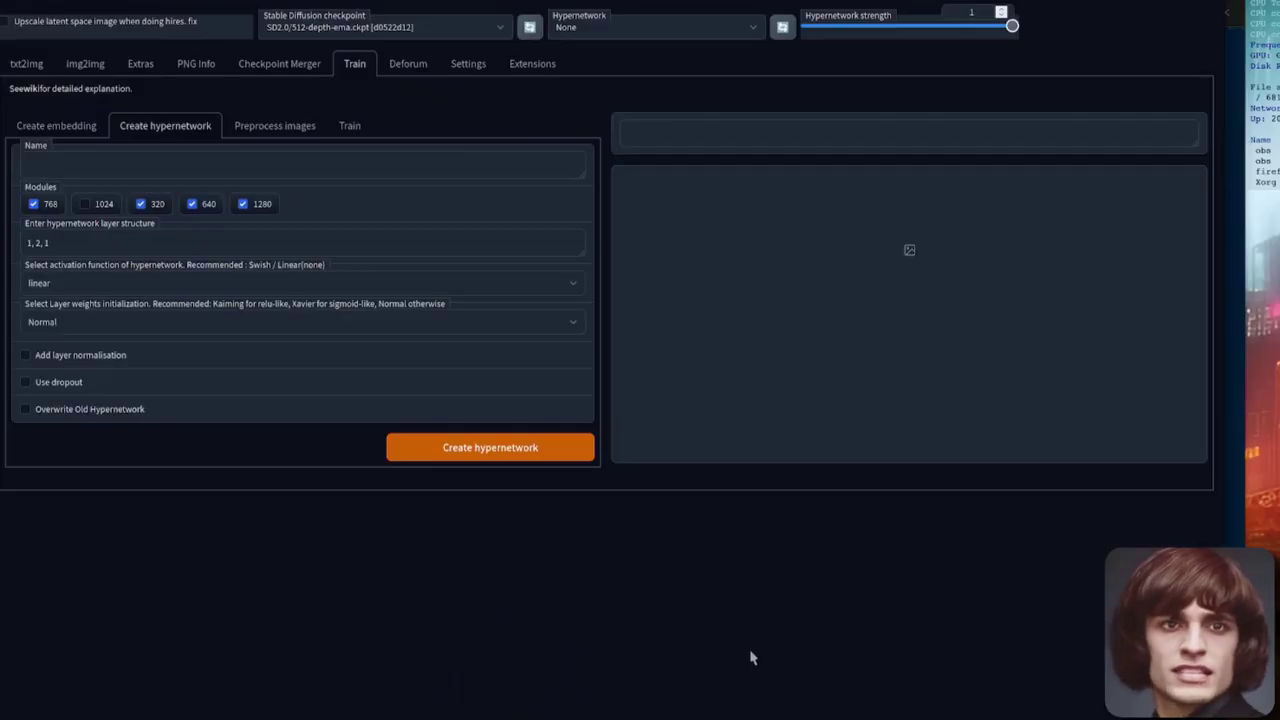
# Enable the 1024 module and dropout in the settings for creating a hypernetwork
pyautogui.click(100, 205)
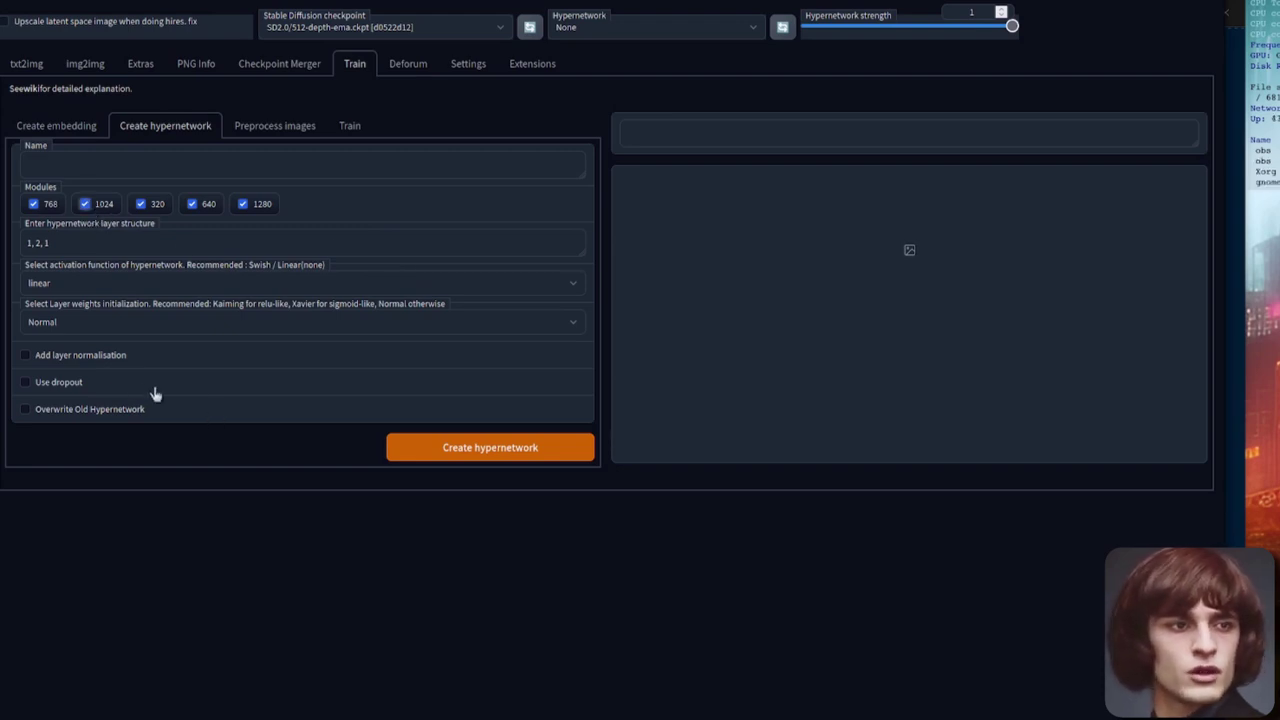
pyautogui.click(70, 389)
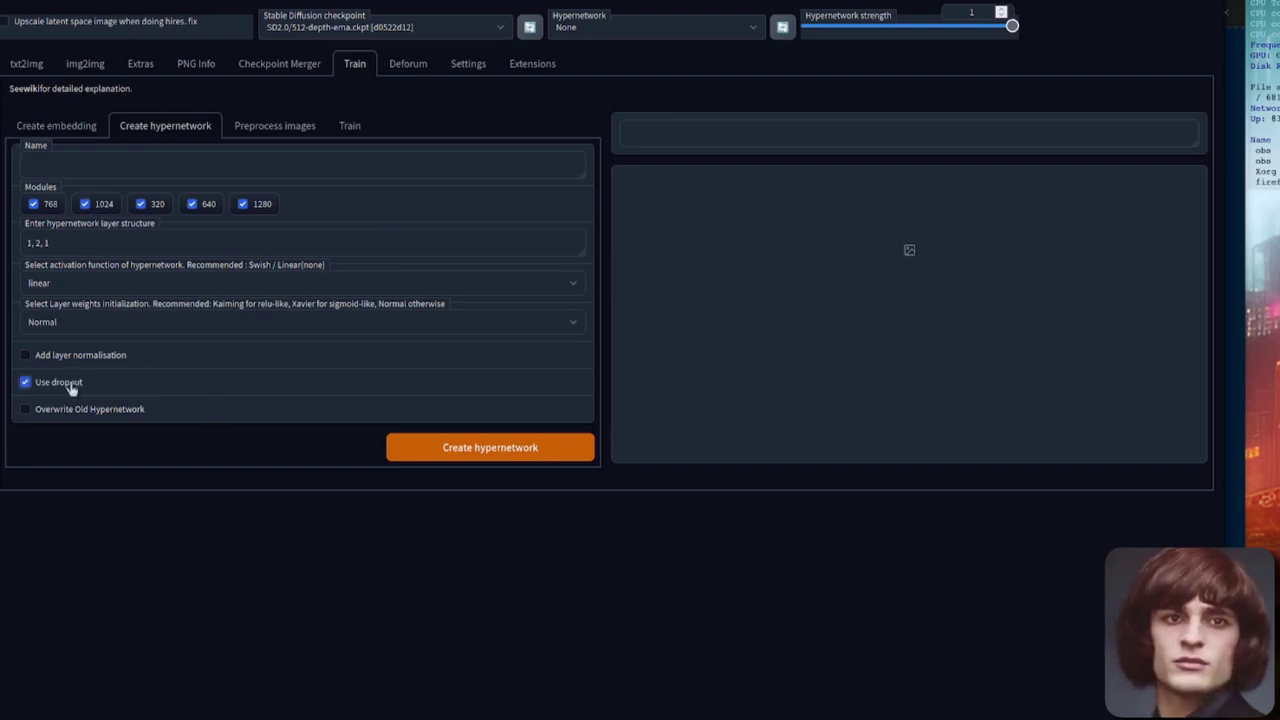
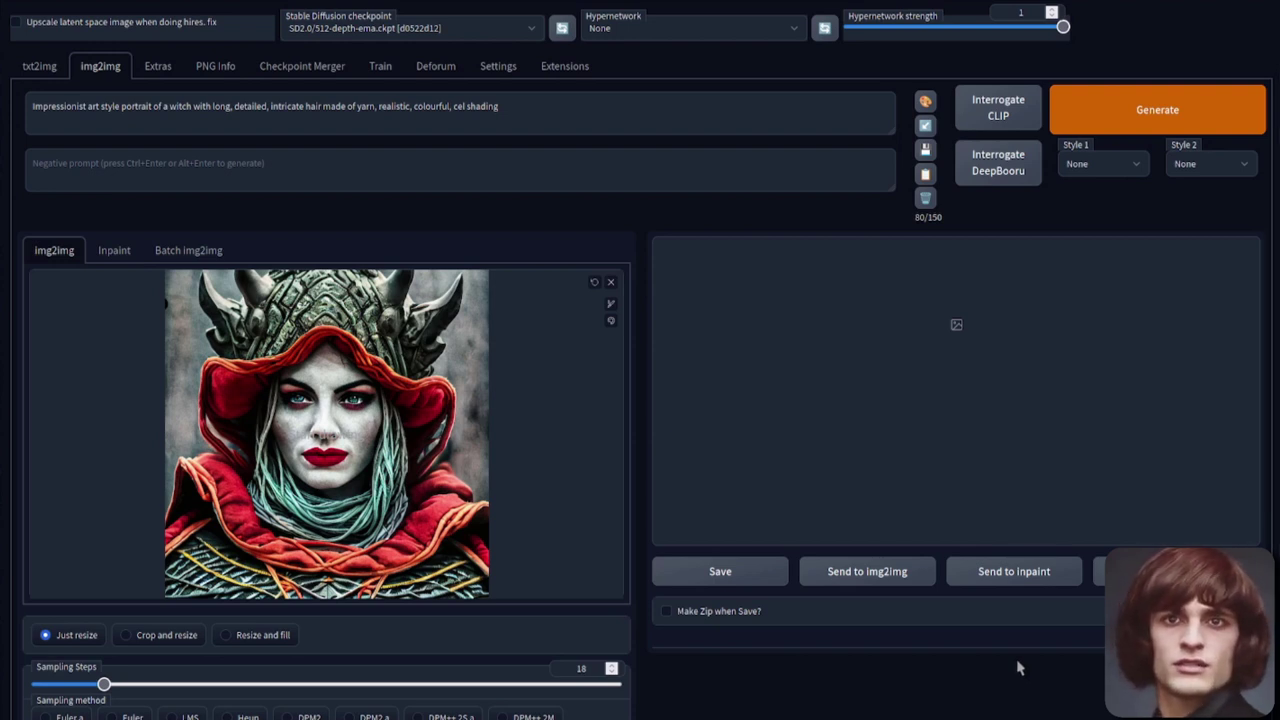
# Generate an img2img picture from the horned, red-hooded witch portrait with the existing impressionist prompt and enlarge the result
pyautogui.click(1163, 107)
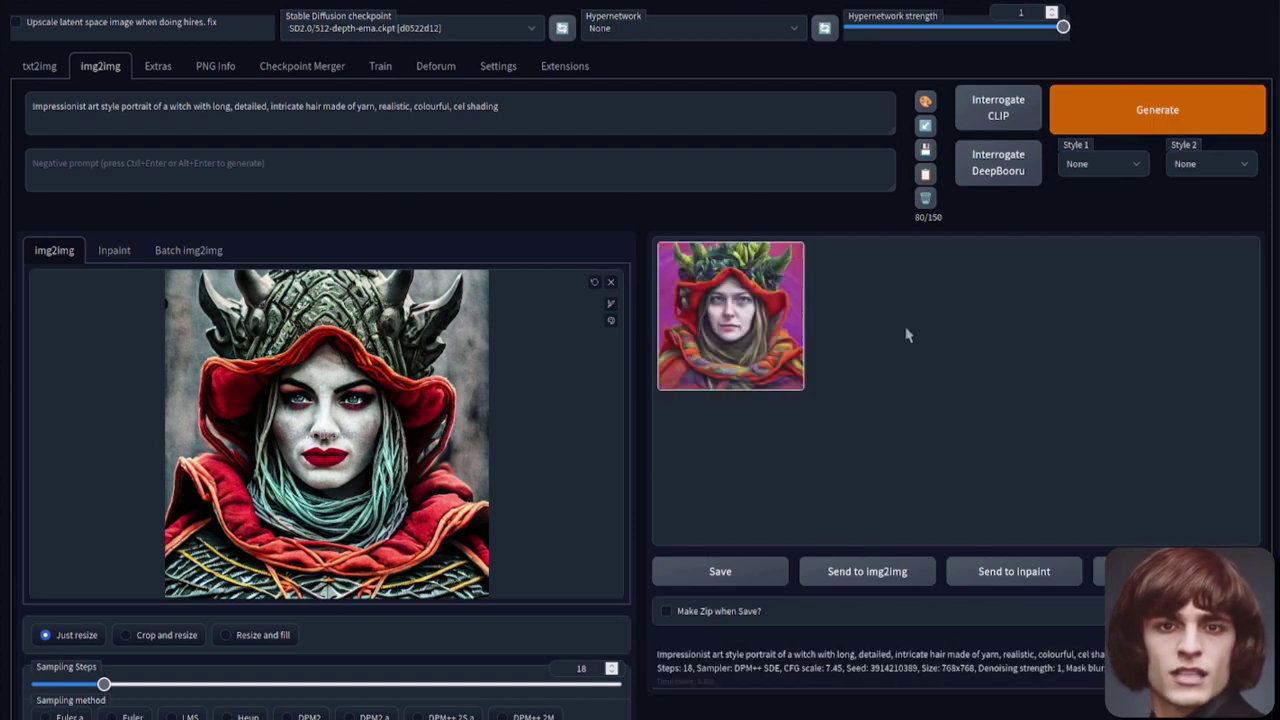
pyautogui.click(760, 322)
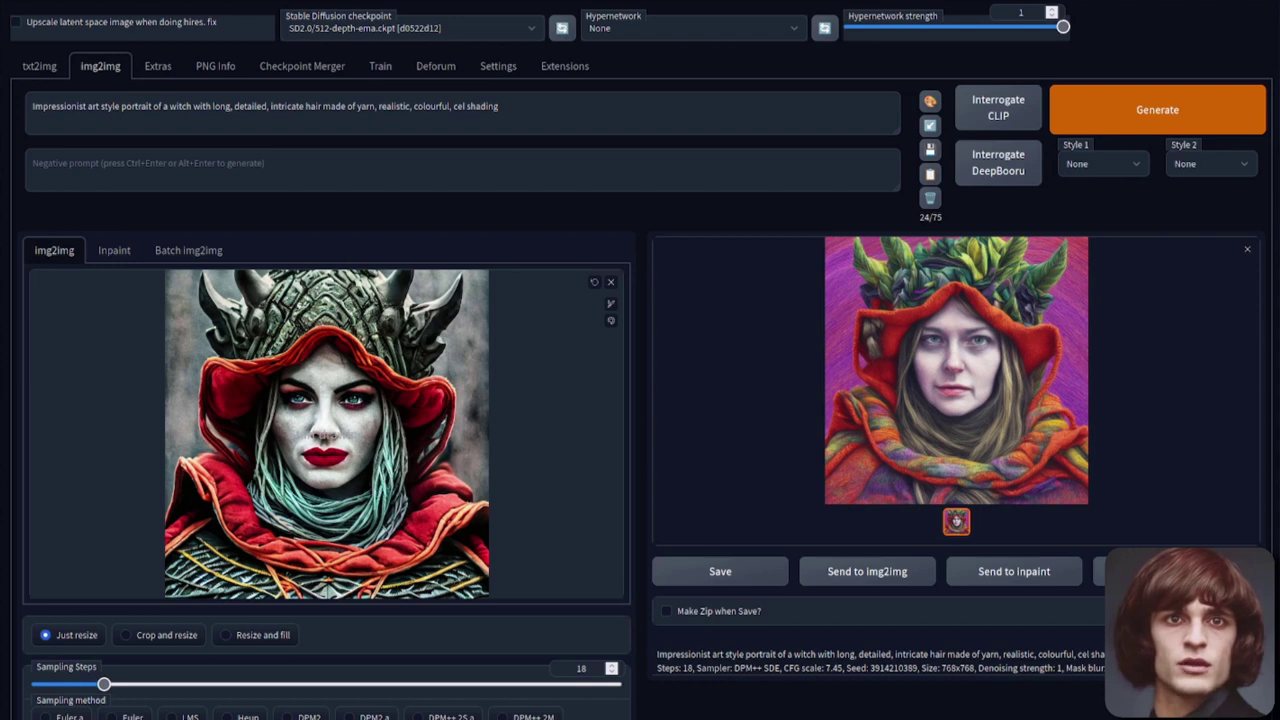
# Replace the prompt with the copied "Fantasy art style image of a psionic witch from the realm of the rose-kittens" parameters and apply them to the settings
pyautogui.click(566, 106)
pyautogui.hotkey('ctrl', 'a')
pyautogui.hotkey('ctrl', 'v')
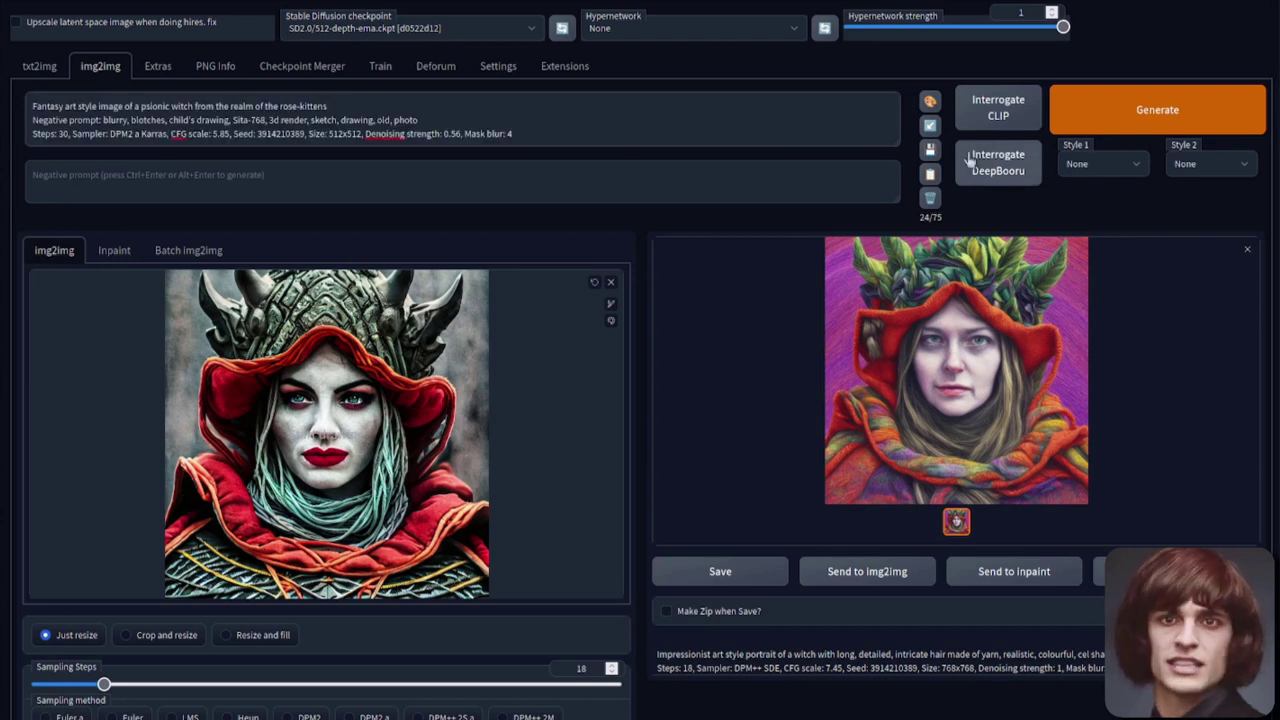
pyautogui.click(930, 125)
# Use the pink-haired flower portrait as the img2img source and generate the psionic witch image
pyautogui.moveTo(490, 335); pyautogui.dragTo(272, 380)
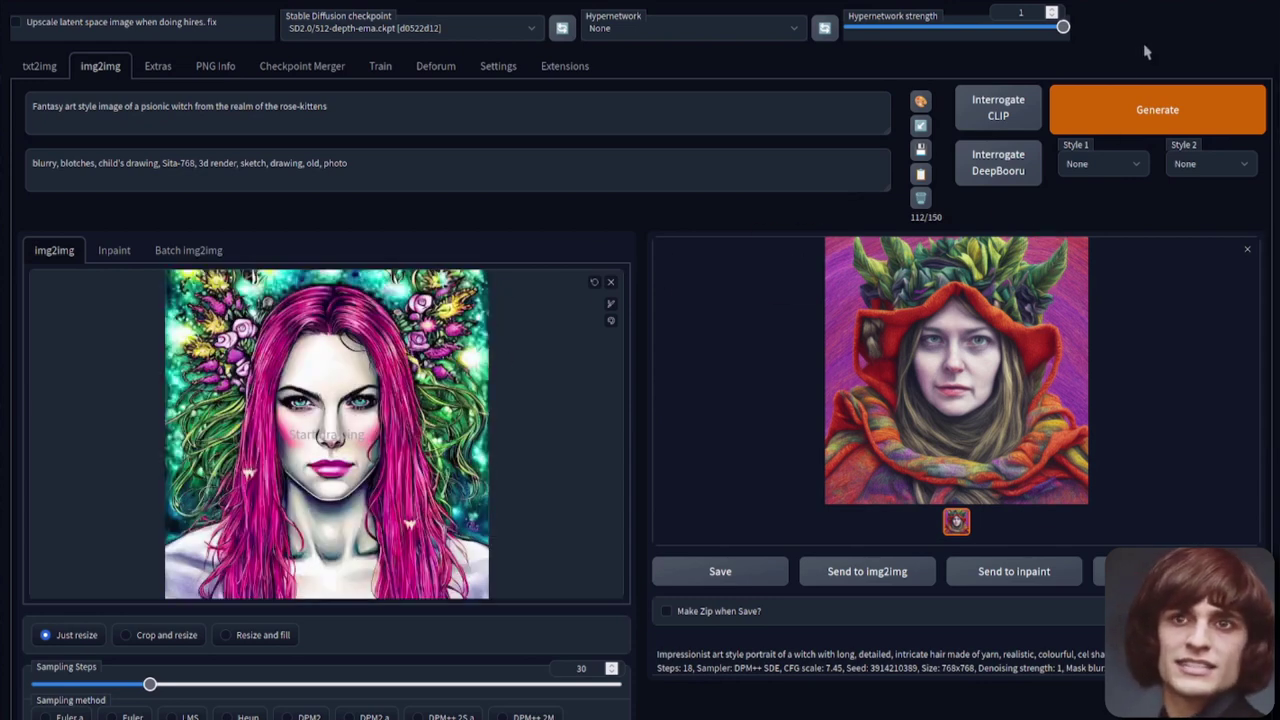
pyautogui.click(1160, 100)
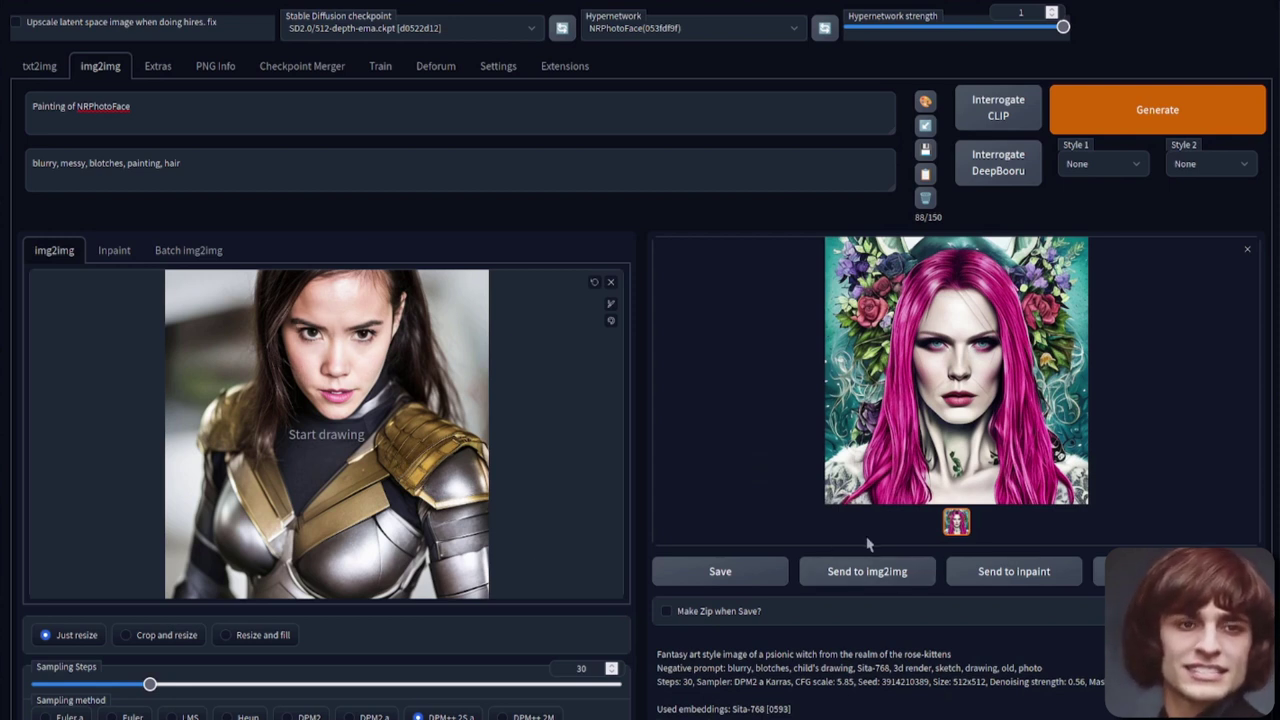
# Set the sampling method to DPM++ 2M, generate the "Painting of NRPhotoFace" image, and compare it with the source photo
pyautogui.scroll(-3, 850, 578)
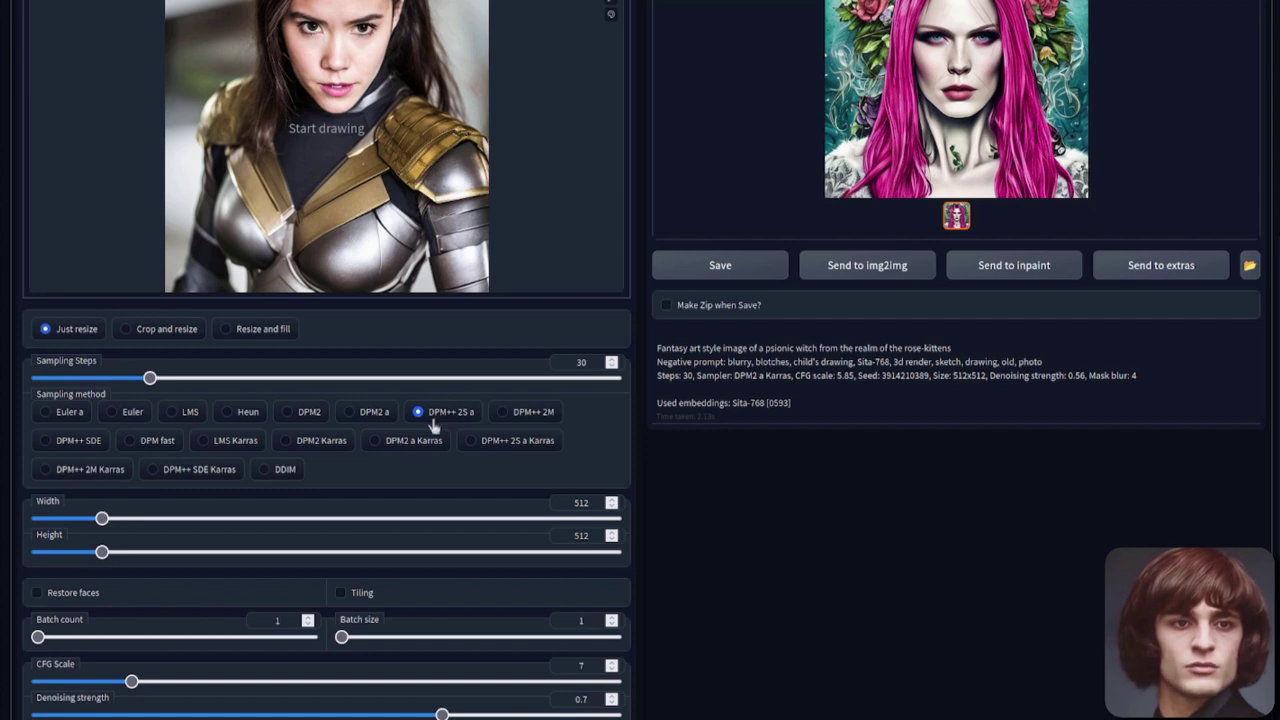
pyautogui.click(537, 420)
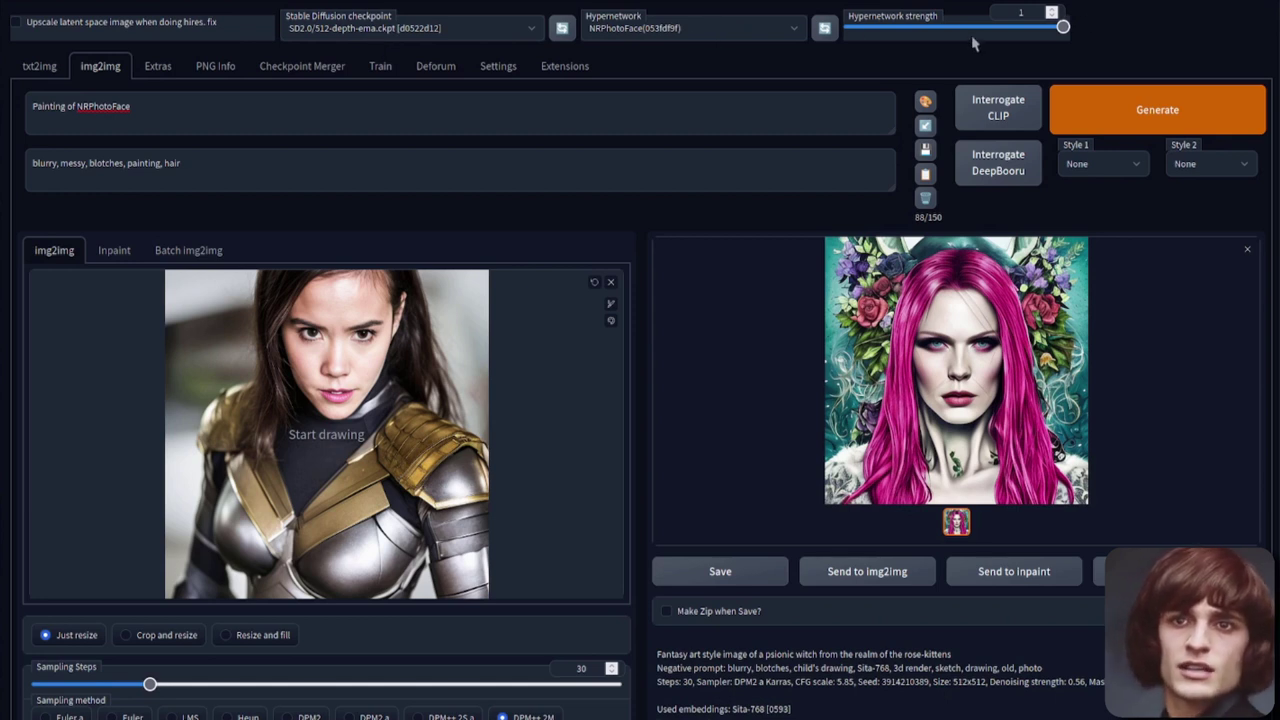
pyautogui.click(1112, 122)
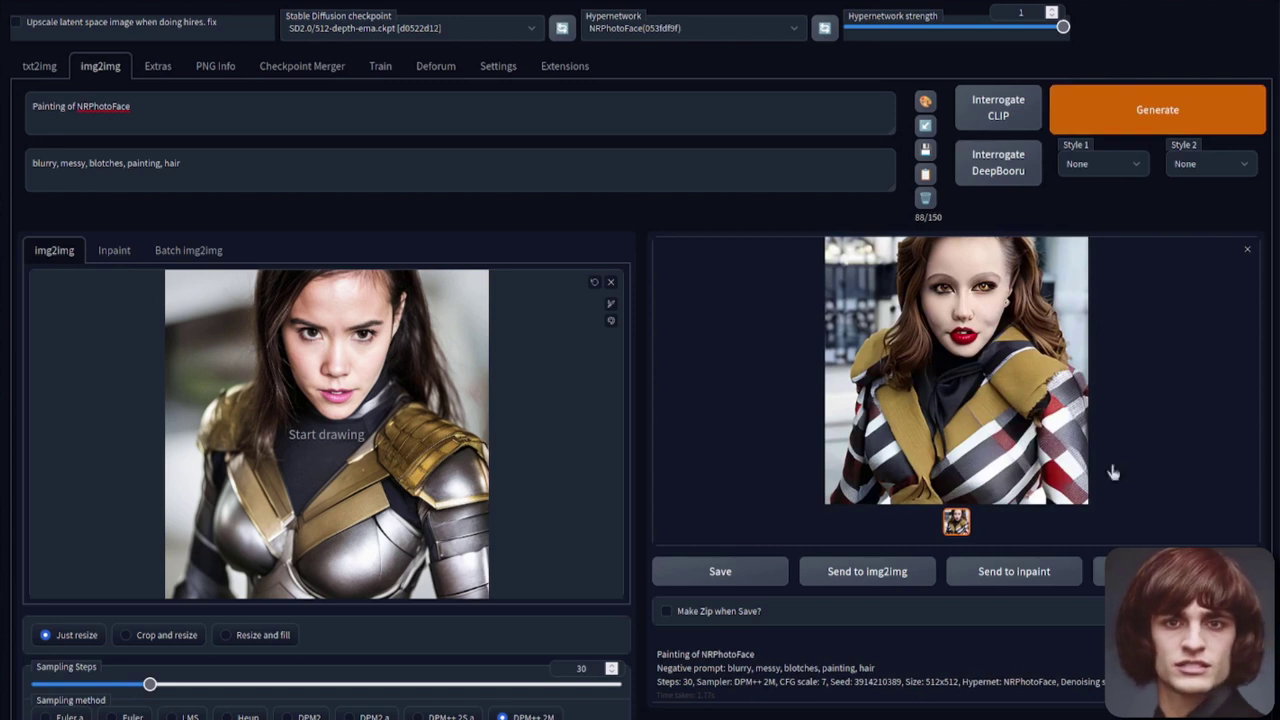
pyautogui.scroll(-3, 1060, 665)
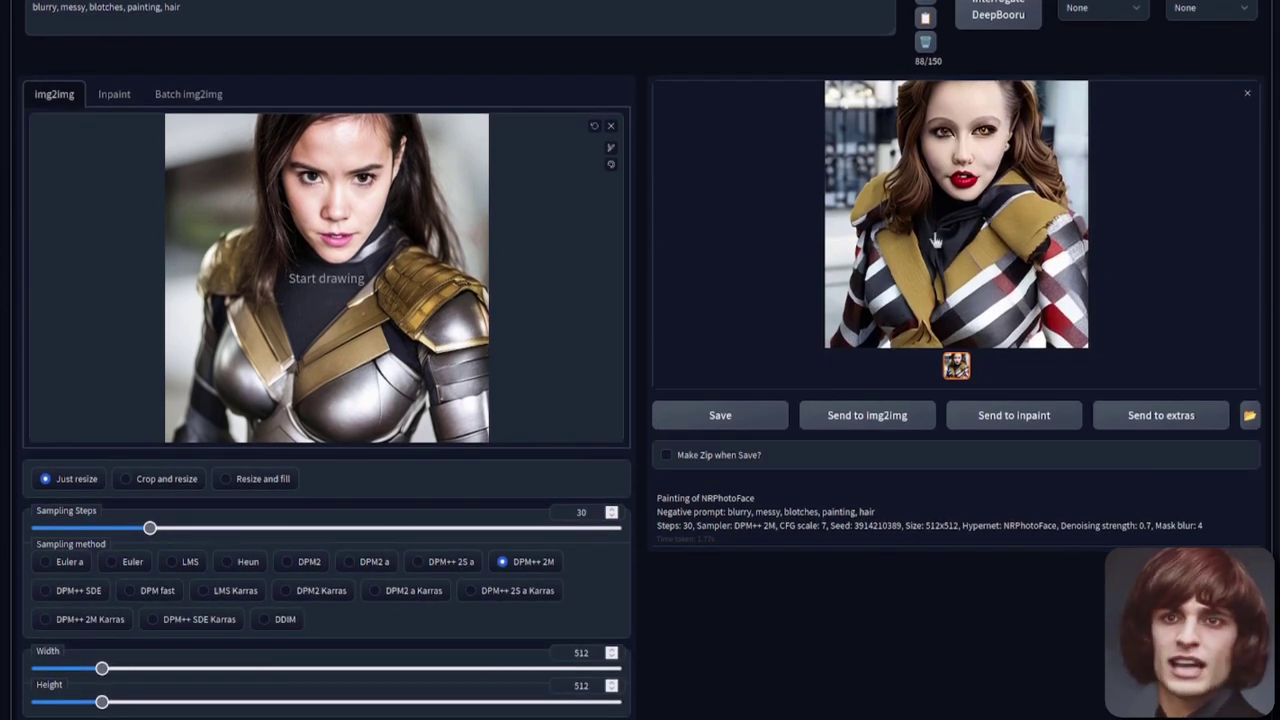
pyautogui.scroll(2, 935, 240)
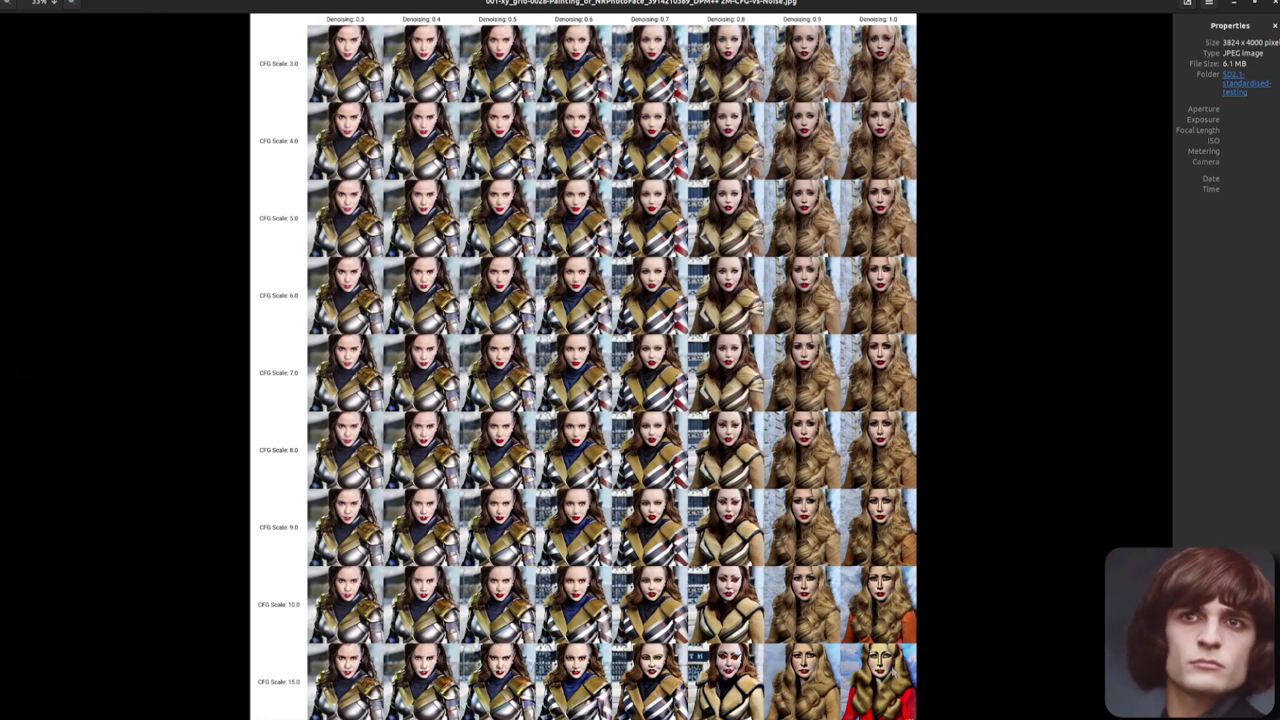
# Examine the X/Y comparison grids of CFG scale against denoising strength and continue through the following grid images
pyautogui.scroll(2, 1144, 96)
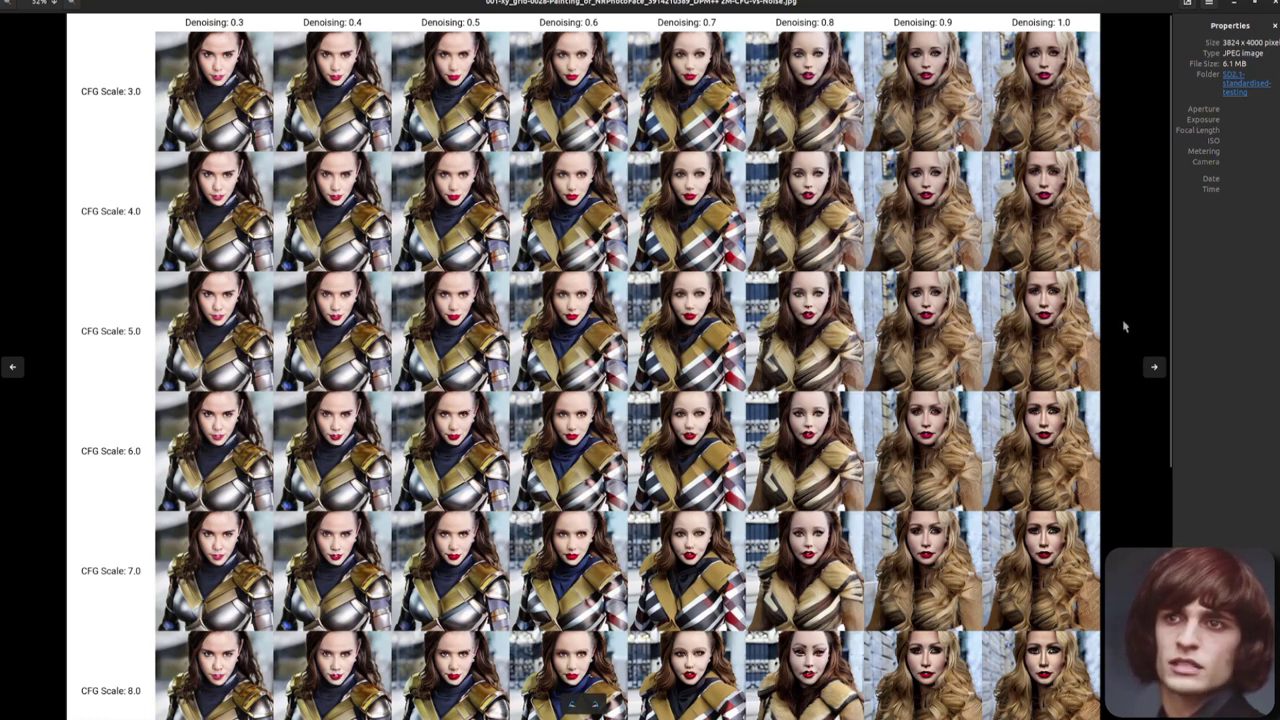
pyautogui.scroll(-3, 1085, 372)
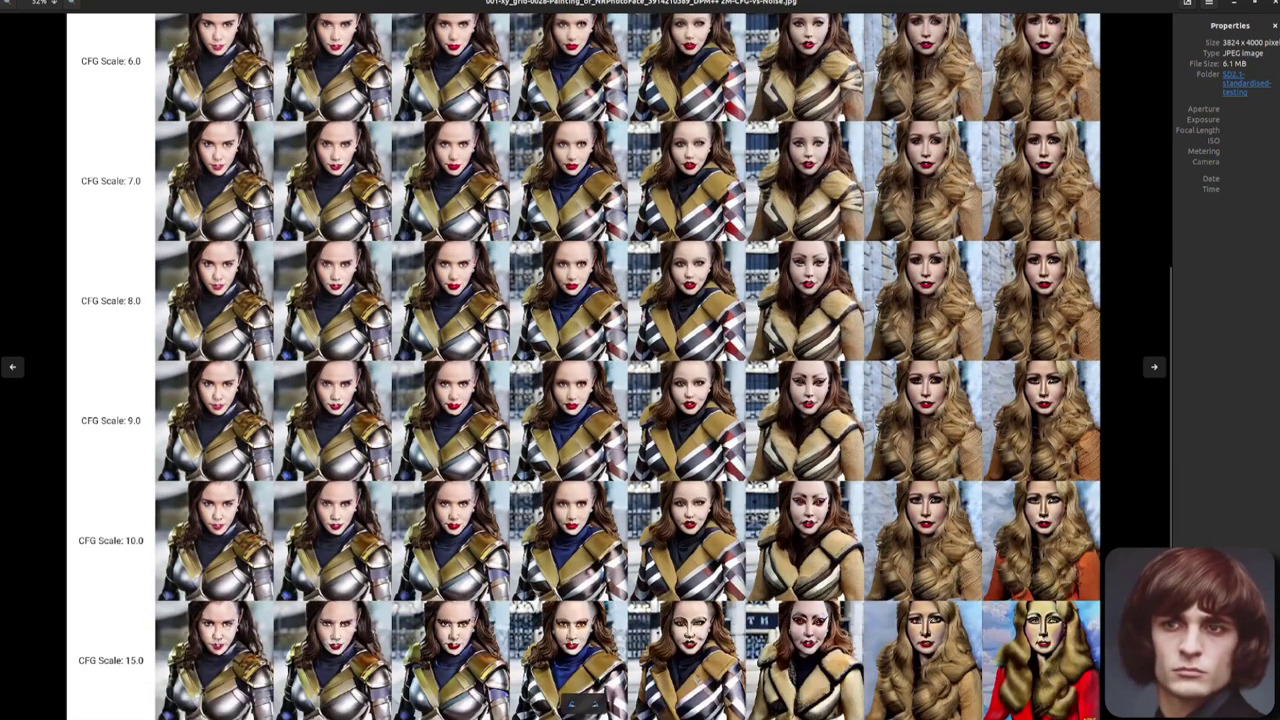
pyautogui.hotkey('ctrl', '0')
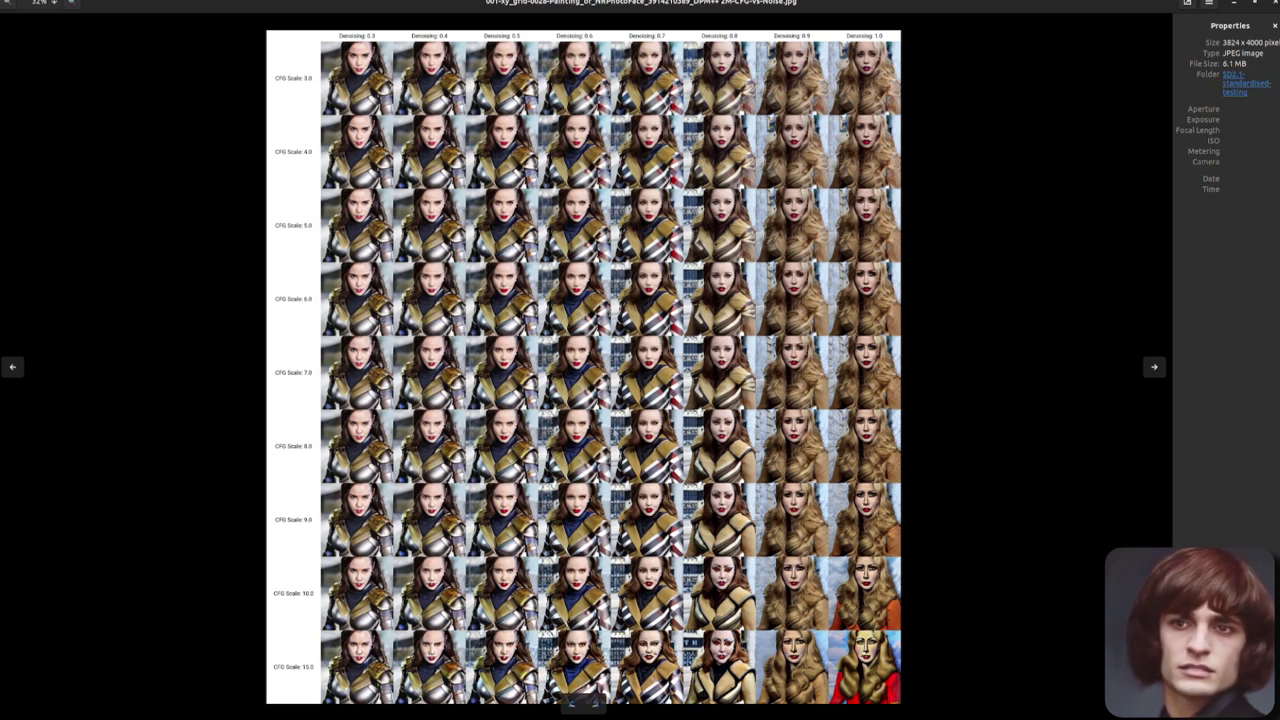
pyautogui.scroll(2, 583, 690)
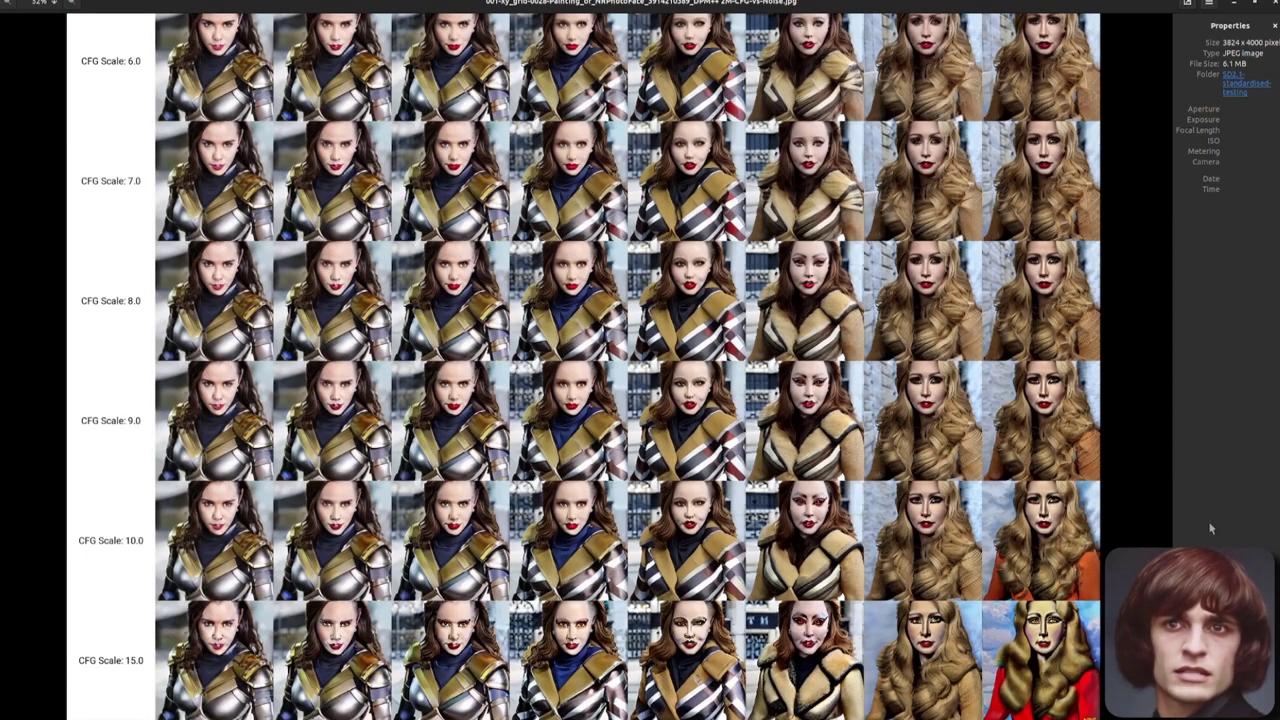
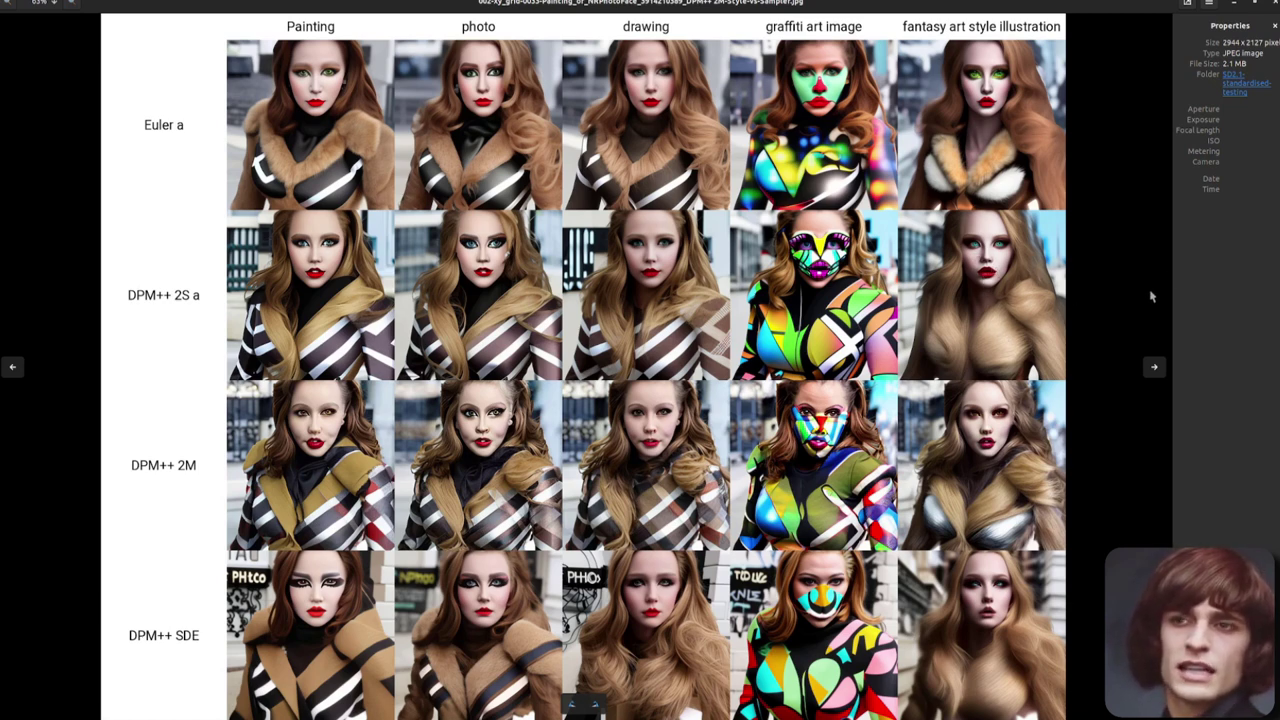
pyautogui.press('Right')
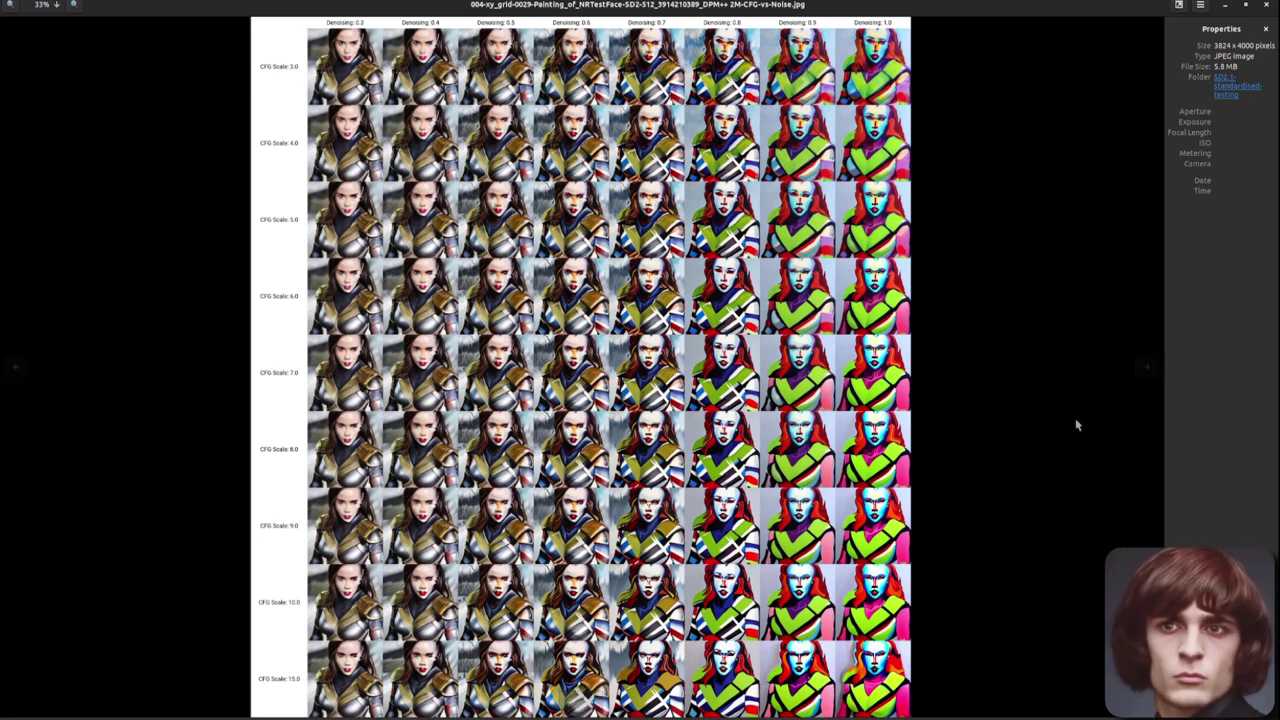
pyautogui.press('Right')
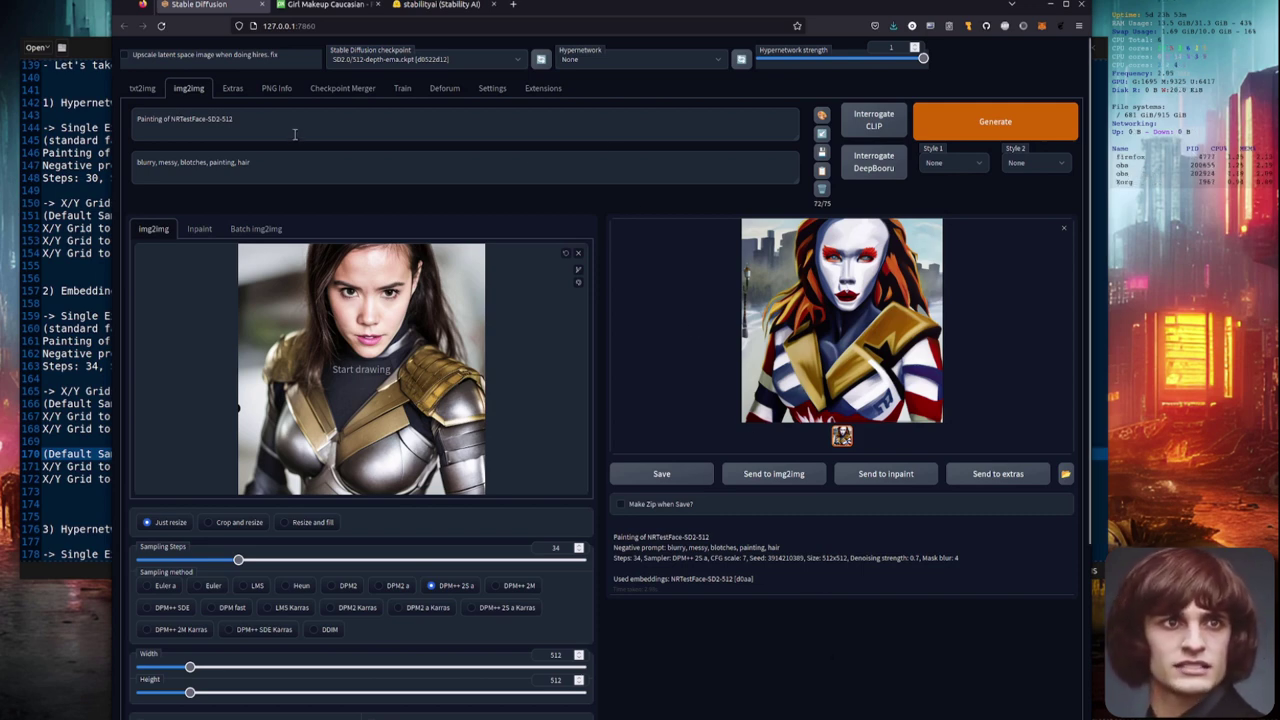
# Change the prompt to "Painting of NRTestFace-SD2-768" and generate the image
pyautogui.doubleClick(224, 118)
pyautogui.write('78')
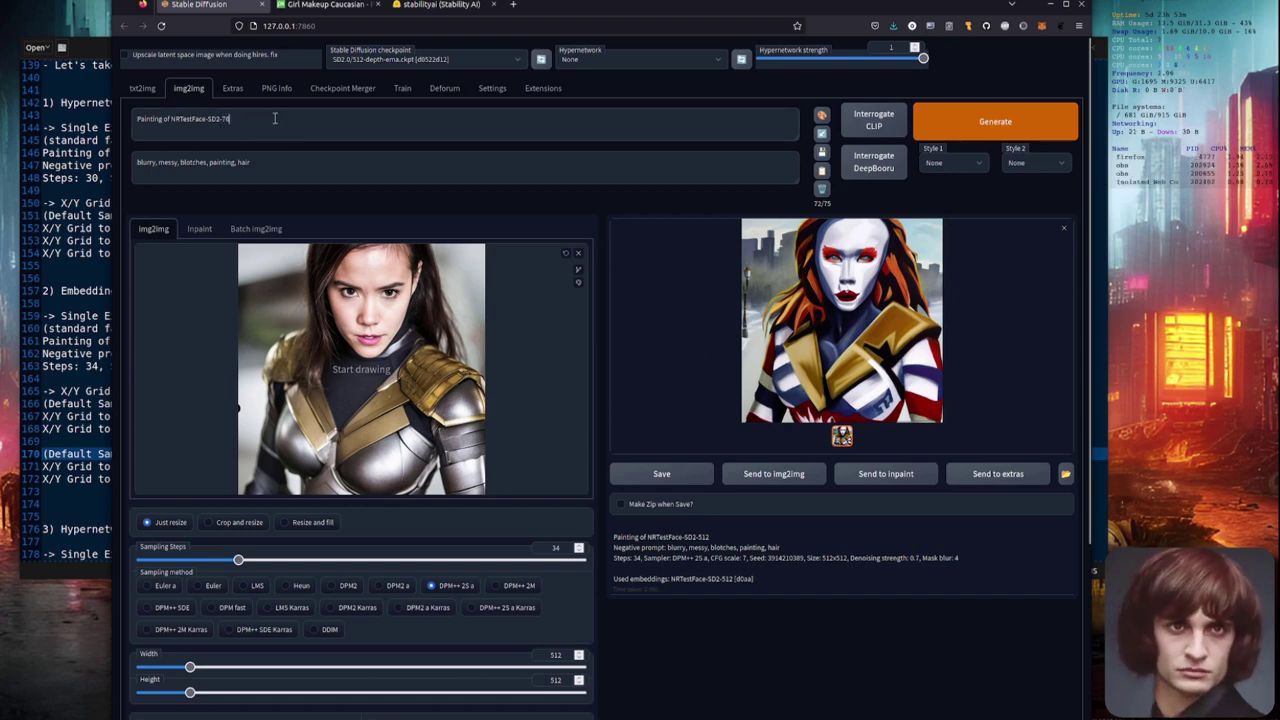
pyautogui.press('BackSpace')
pyautogui.write('68')
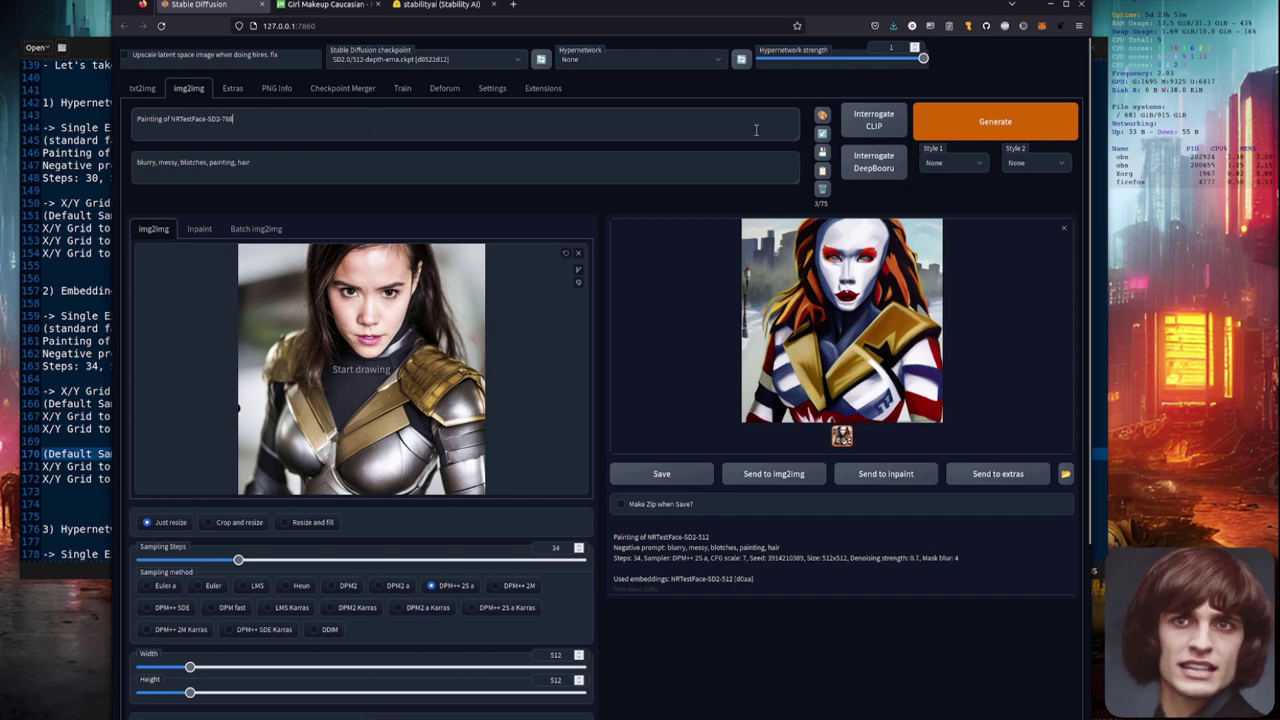
pyautogui.hotkey('ctrl', 'Return')
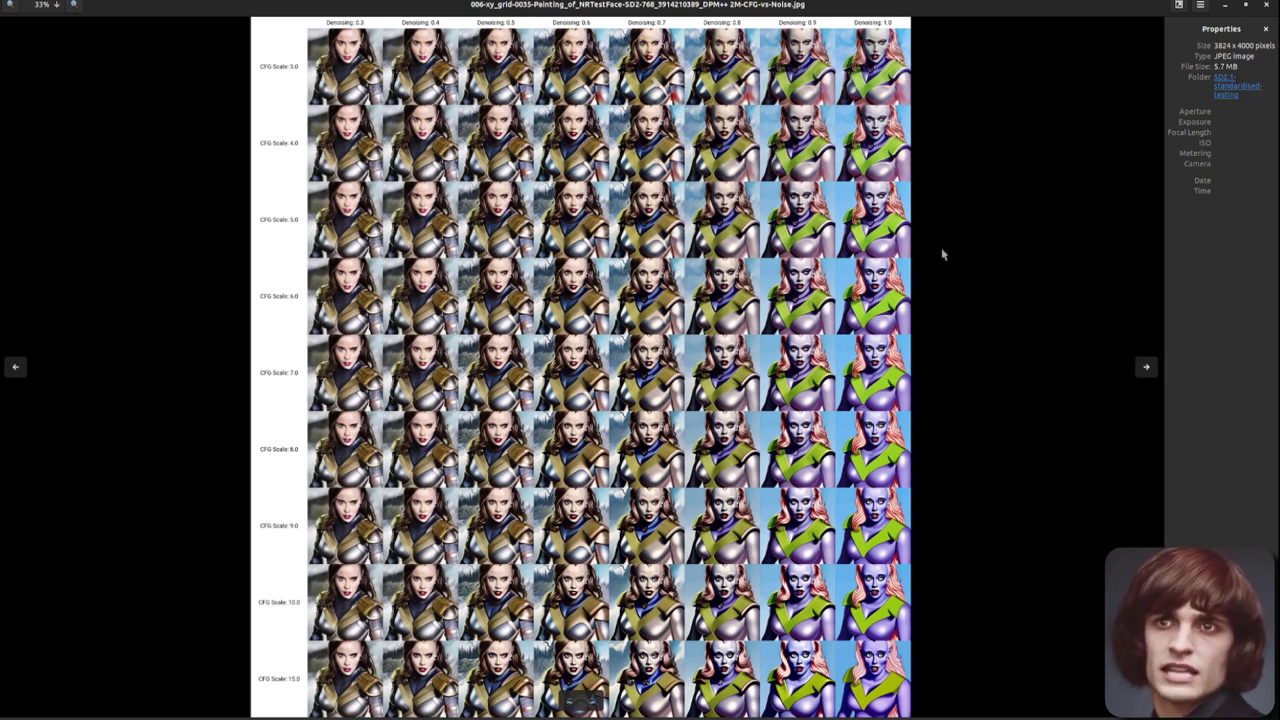
# View the comparison grid that follows the NRTestFace-SD2-768 CFG-vs-Noise grid
pyautogui.press('Right')
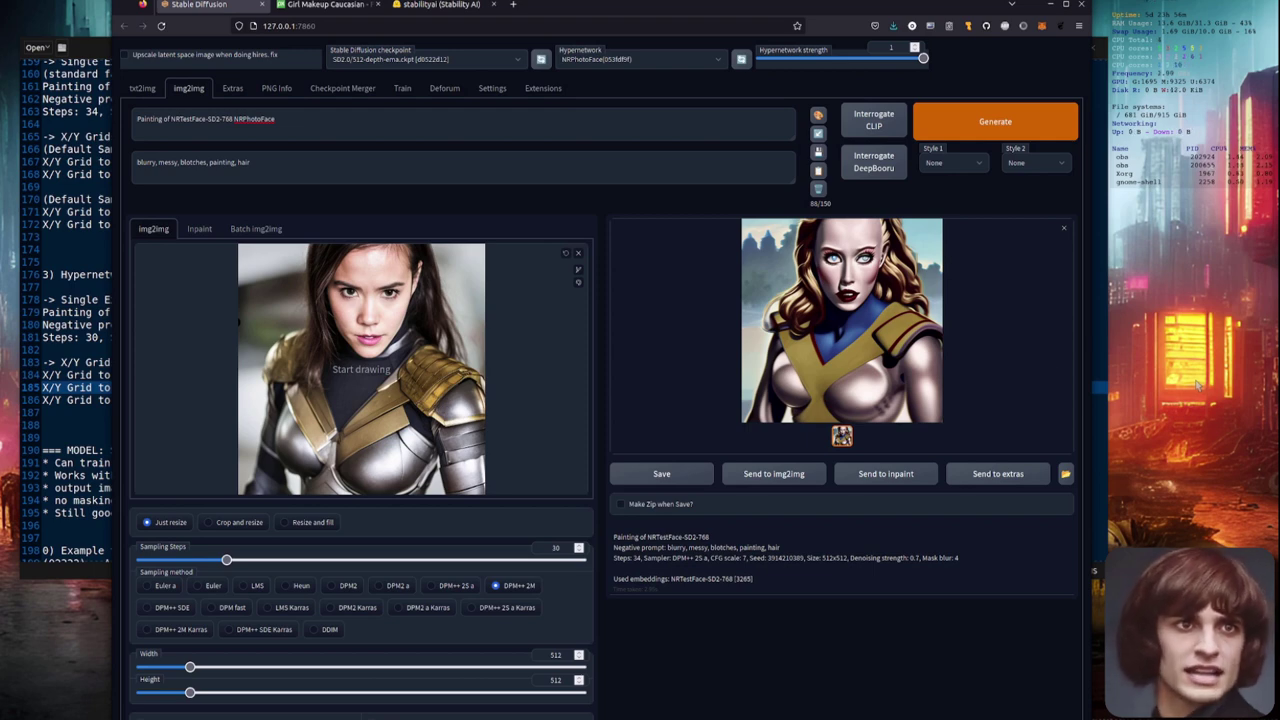
# Generate the "Painting of NRTestFace-SD2-768 NRPhotoFace" image, combining the embedding with the NRPhotoFace hypernetwork
pyautogui.click(985, 121)
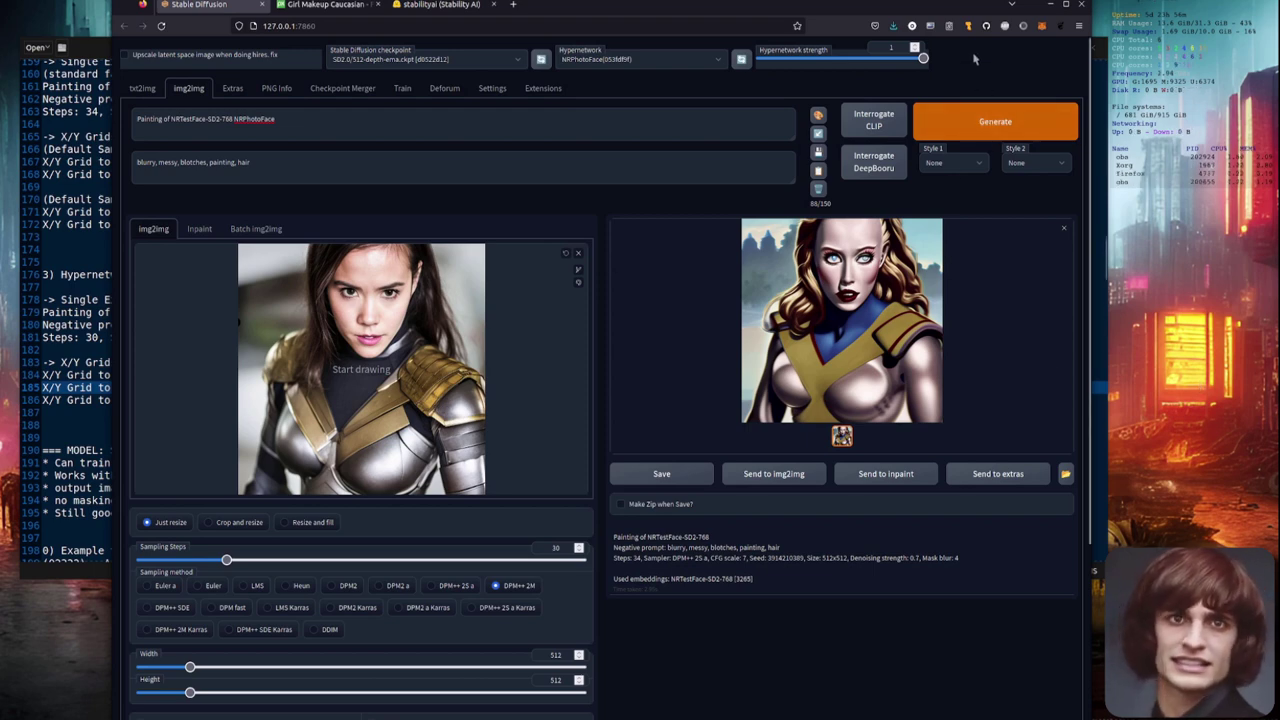
pyautogui.doubleClick(240, 118)
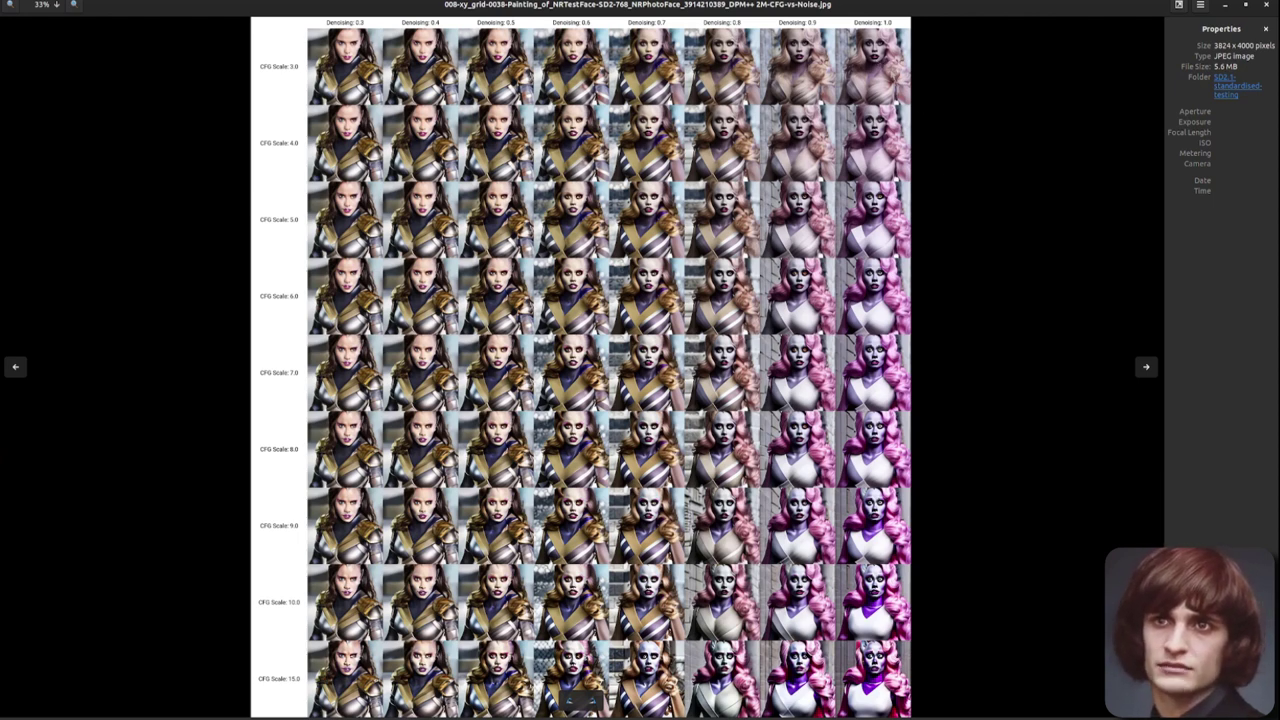
# Examine the combined embedding and hypernetwork grids for CFG against noise and style against sampler
pyautogui.scroll(2, 892, 76)
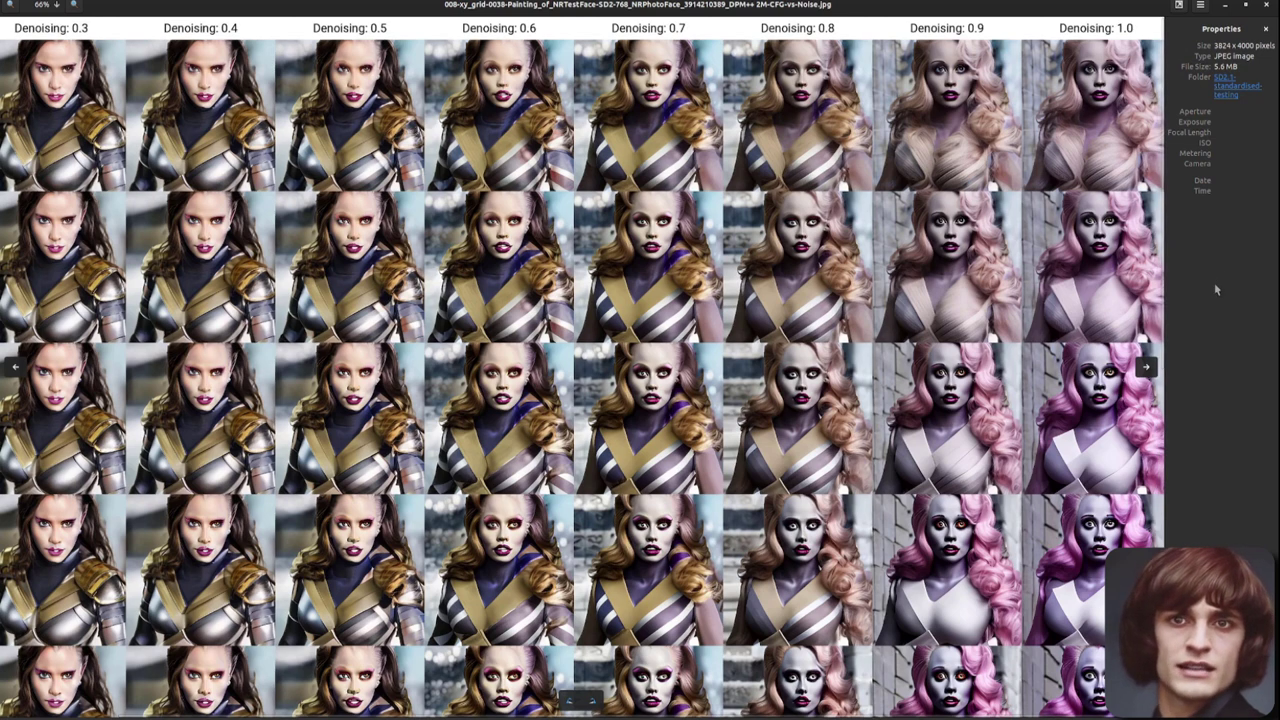
pyautogui.click(1146, 367)
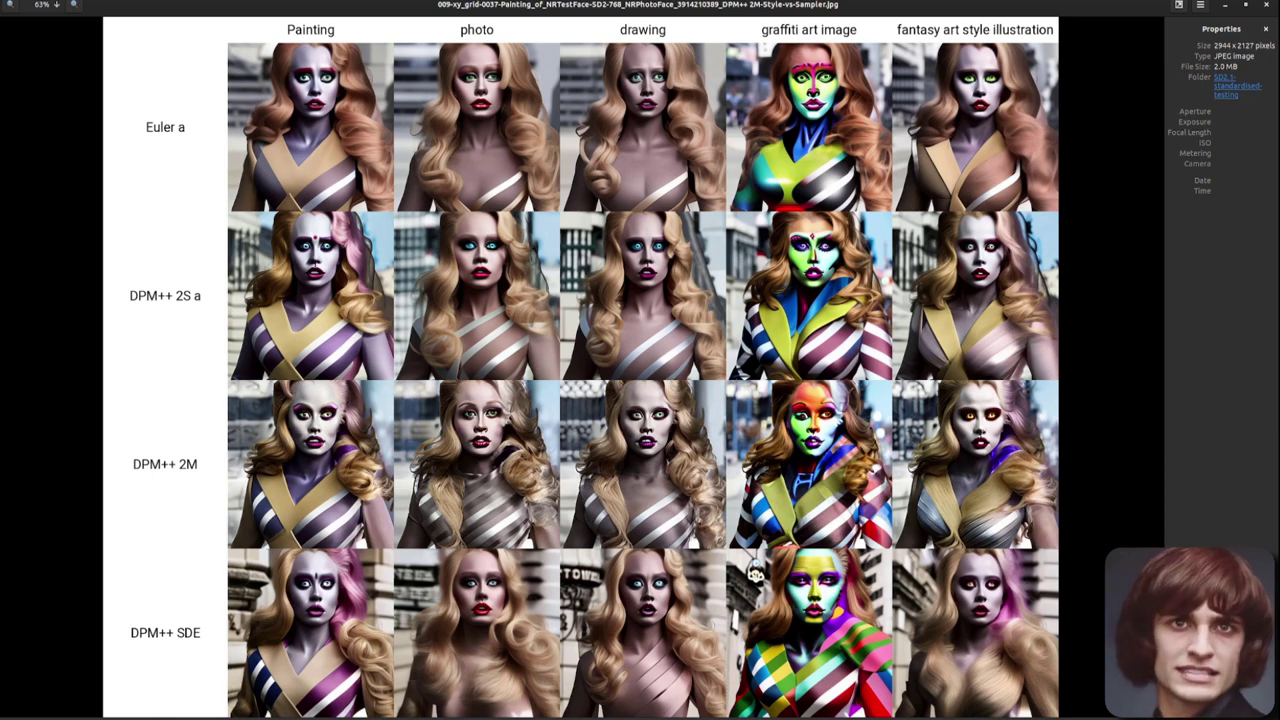
pyautogui.press('Right')
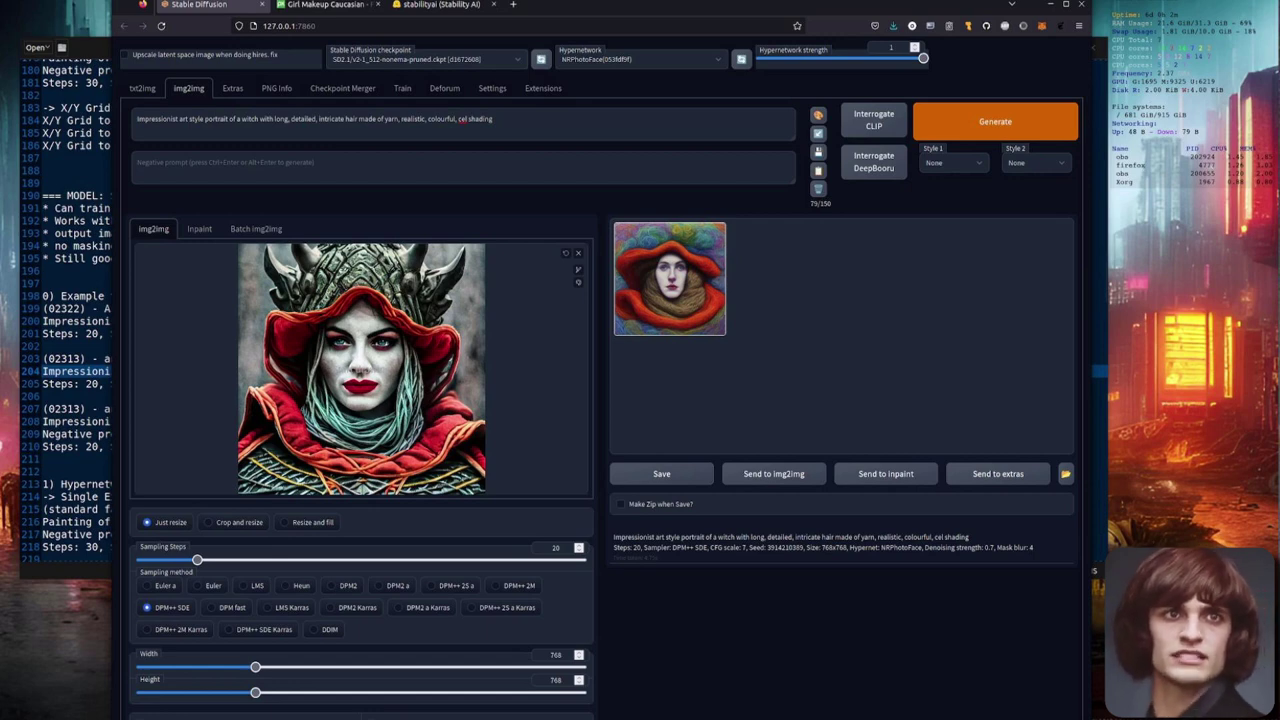
# Enlarge the generated impressionist witch portrait made with the SD2.1 model
pyautogui.click(669, 278)
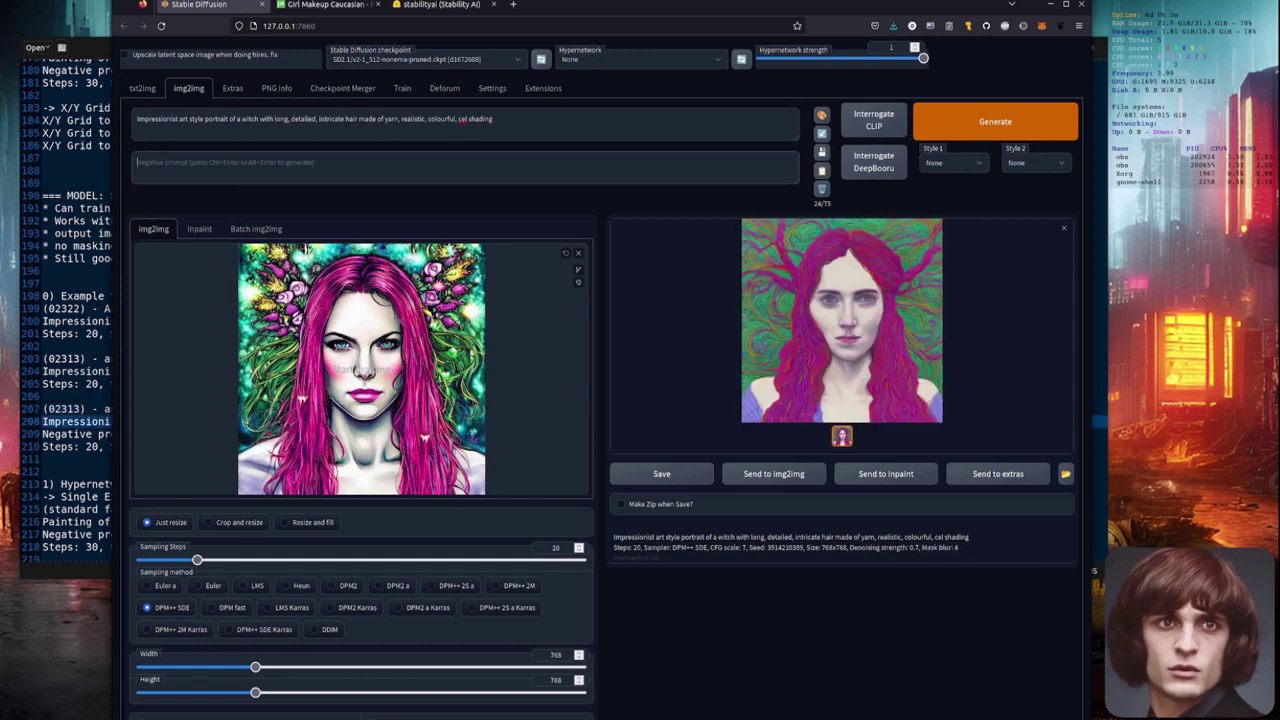
# Set the negative prompt to "blurry, blotches, child's drawing, Sita-768, 3d render, sketch, drawing, old, photo" and generate the pink-haired witch image
pyautogui.write("blurry, blotches, child's drawing, Sita-768, 3d render, sketch, drawing, old, photo")
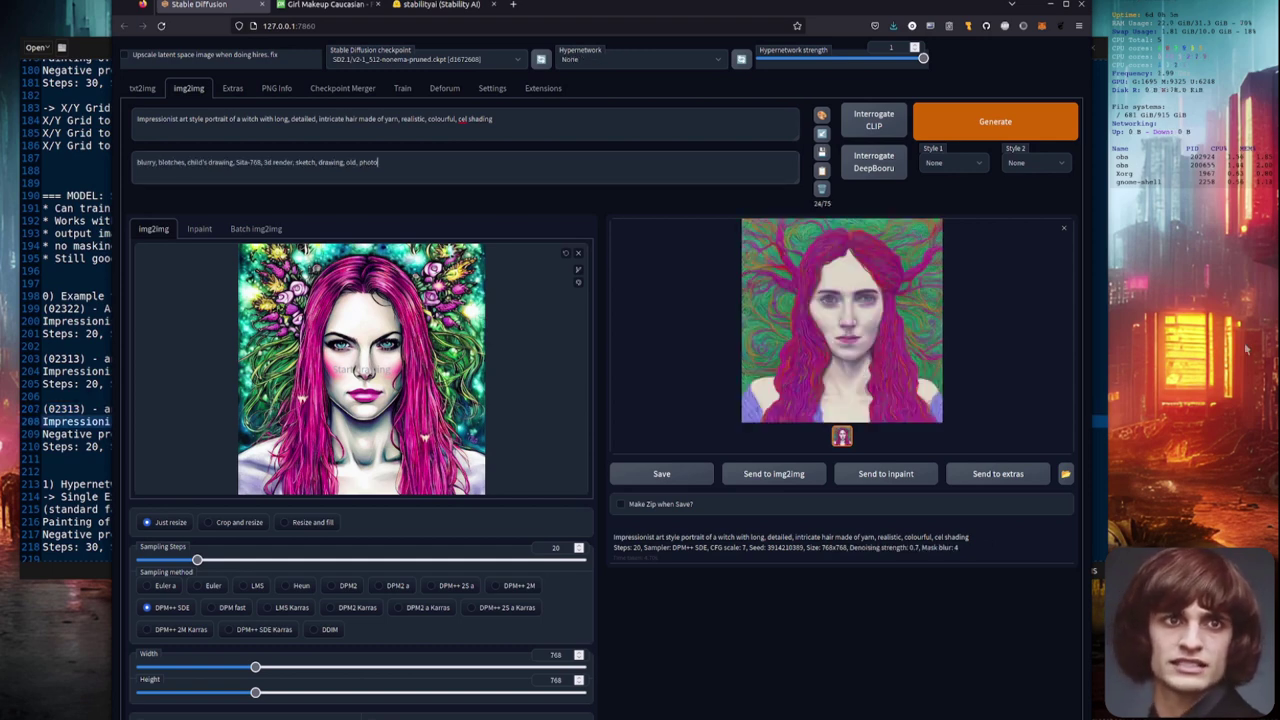
pyautogui.click(998, 121)
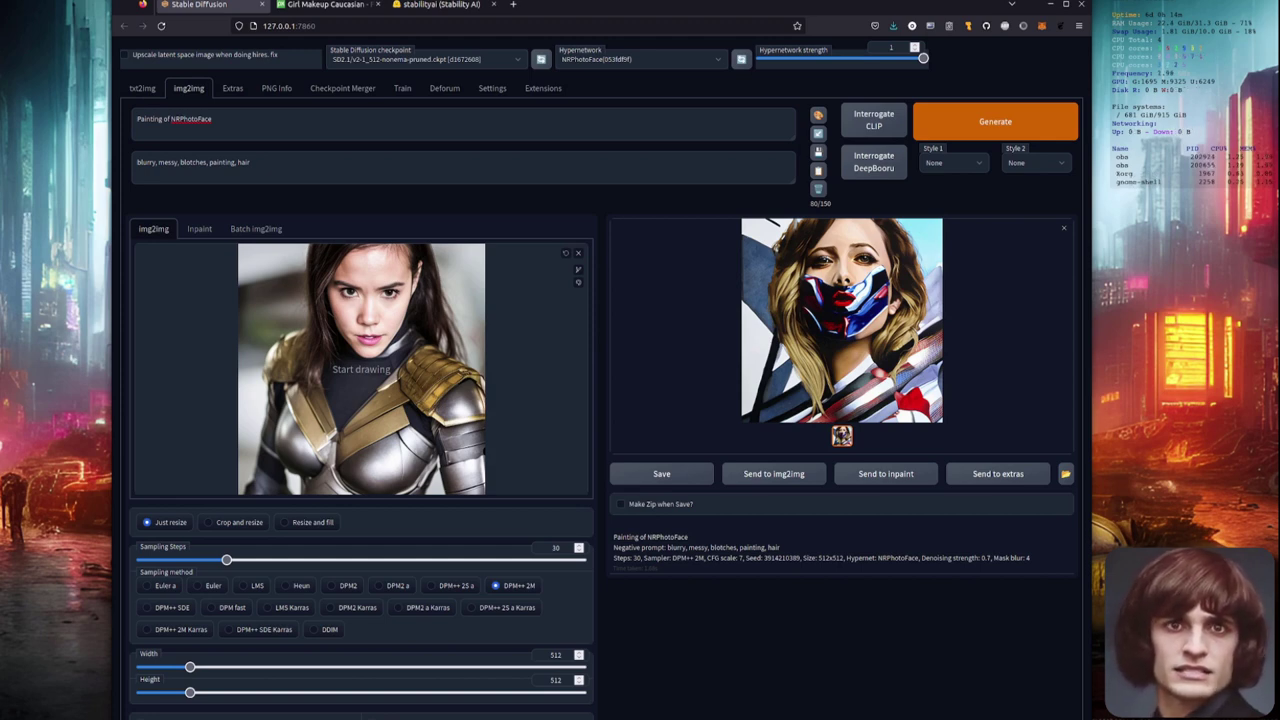
# Review the sampling, size, CFG, denoising and seed settings of the "Painting of NRPhotoFace" generation
pyautogui.scroll(-3, 584, 402)
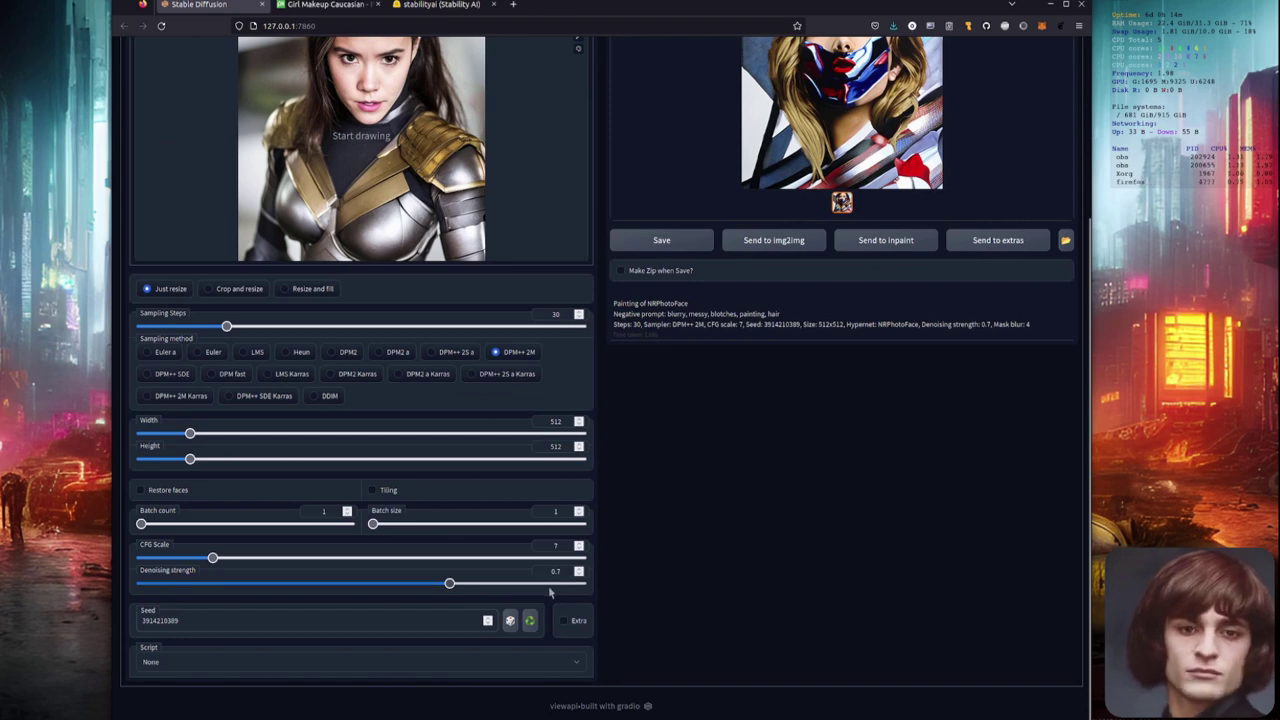
pyautogui.scroll(2, 853, 640)
pyautogui.scroll(2, 853, 640)
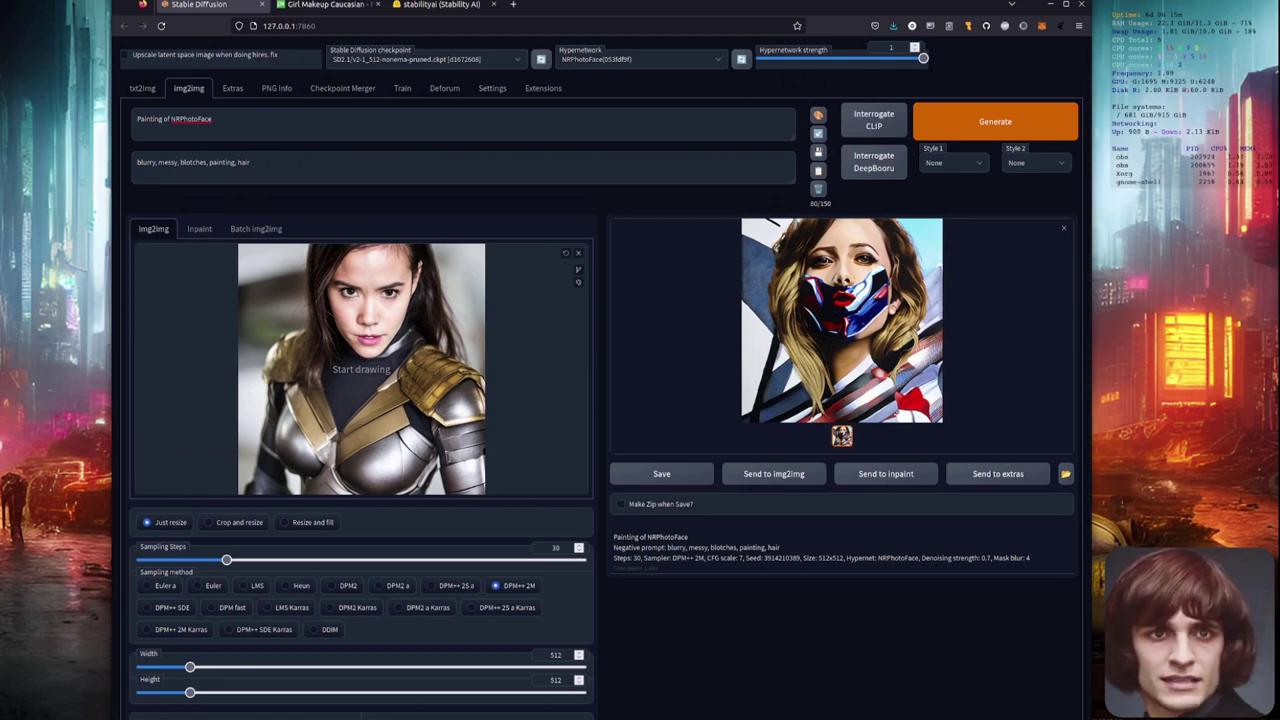
# Switch to the image viewer and examine the NRPhotoFace and NRTestFace-SD2-512 grids for CFG against noise and style against sampler
pyautogui.click(6, 404)
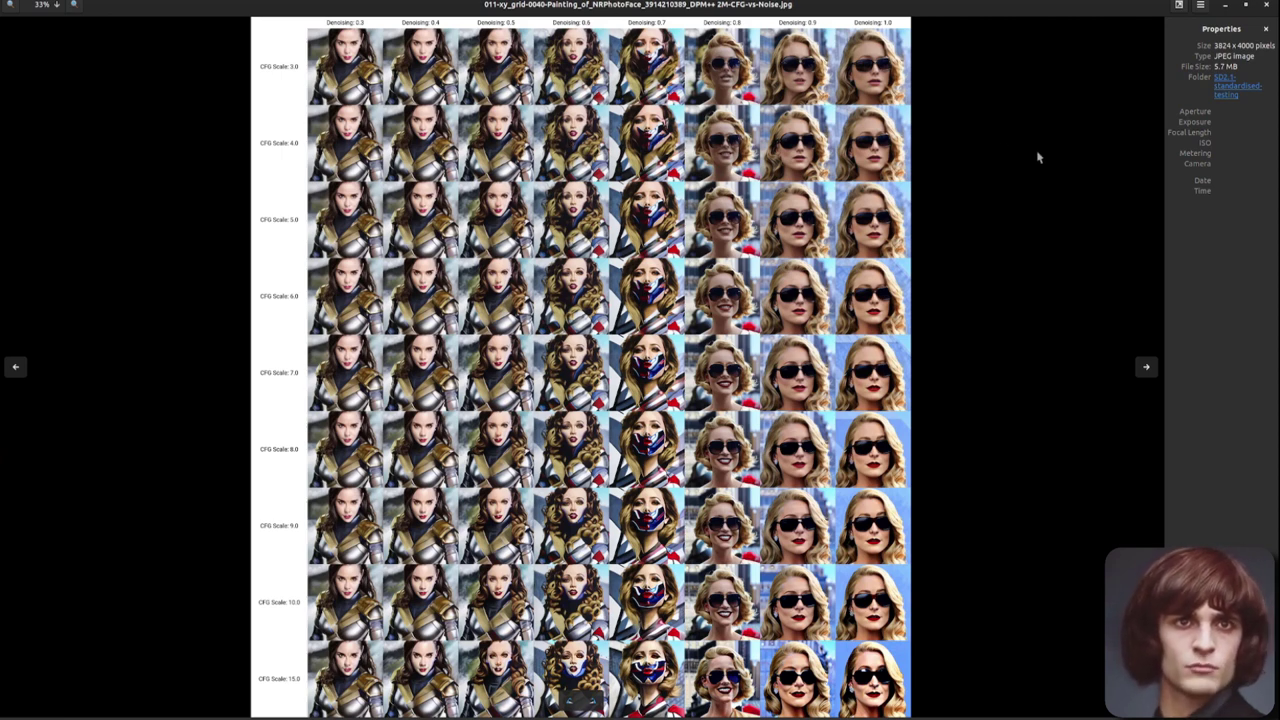
pyautogui.press('Right')
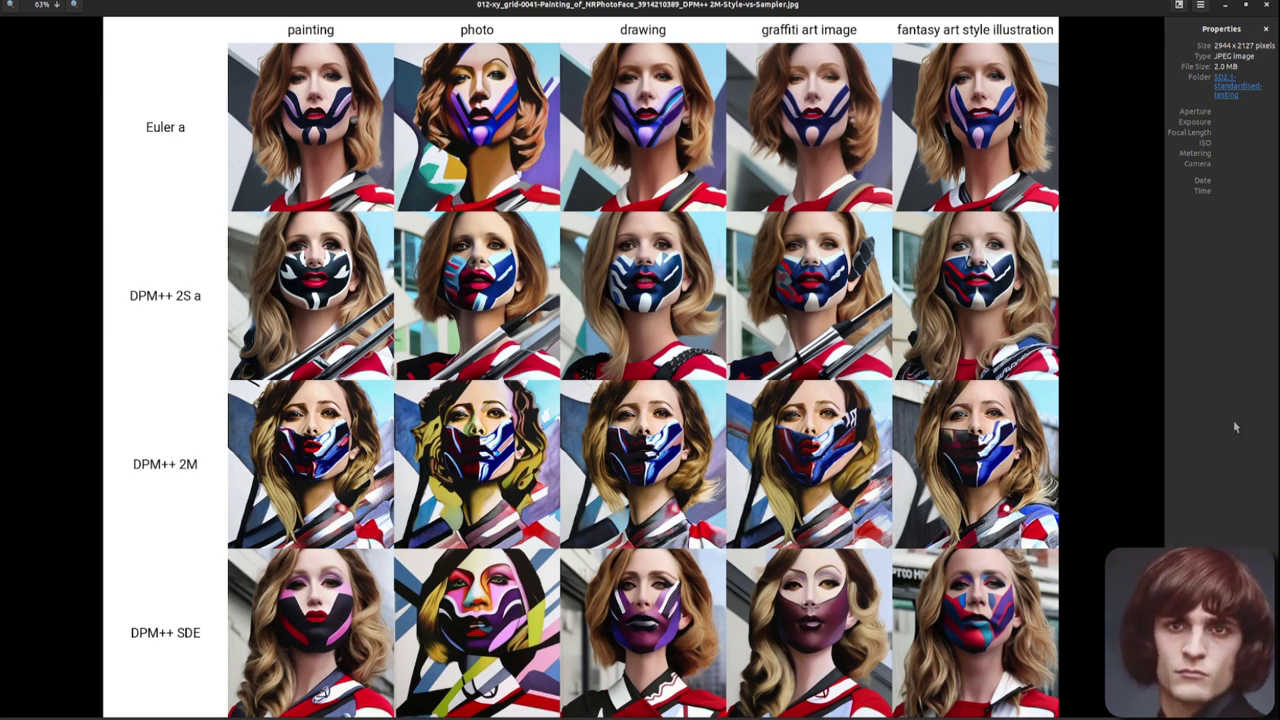
pyautogui.press('Right')
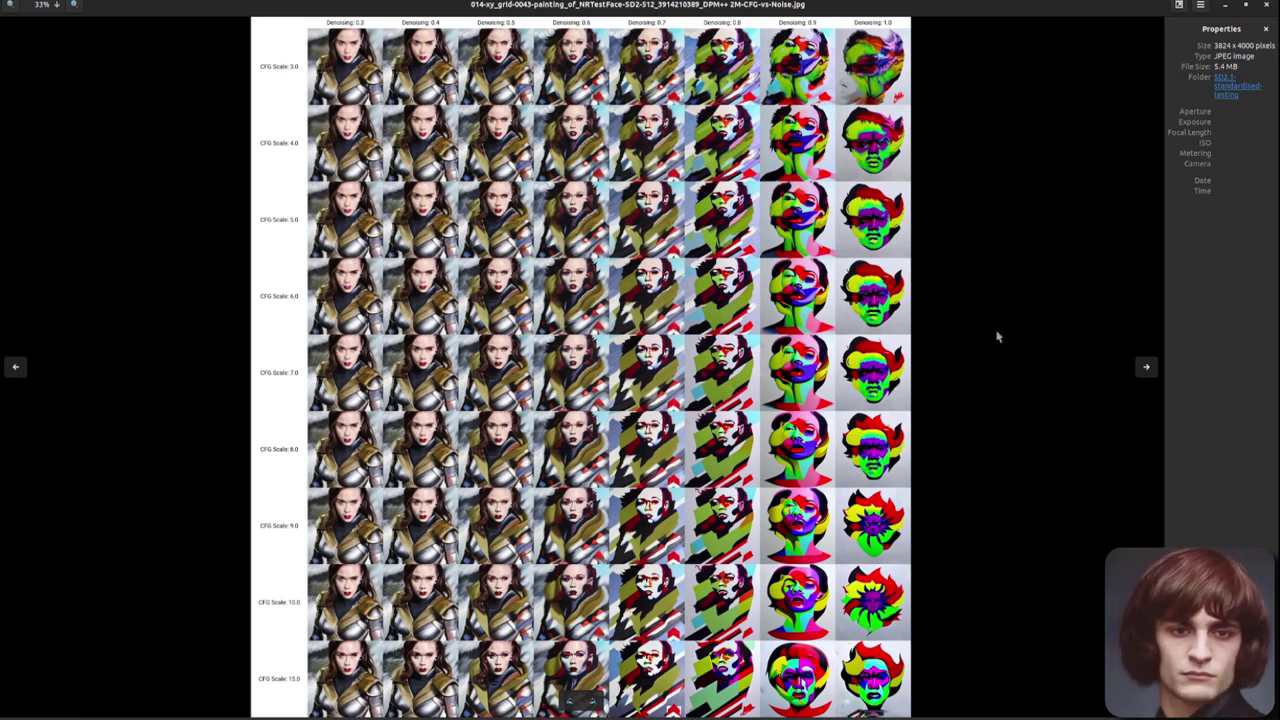
pyautogui.press('Right')
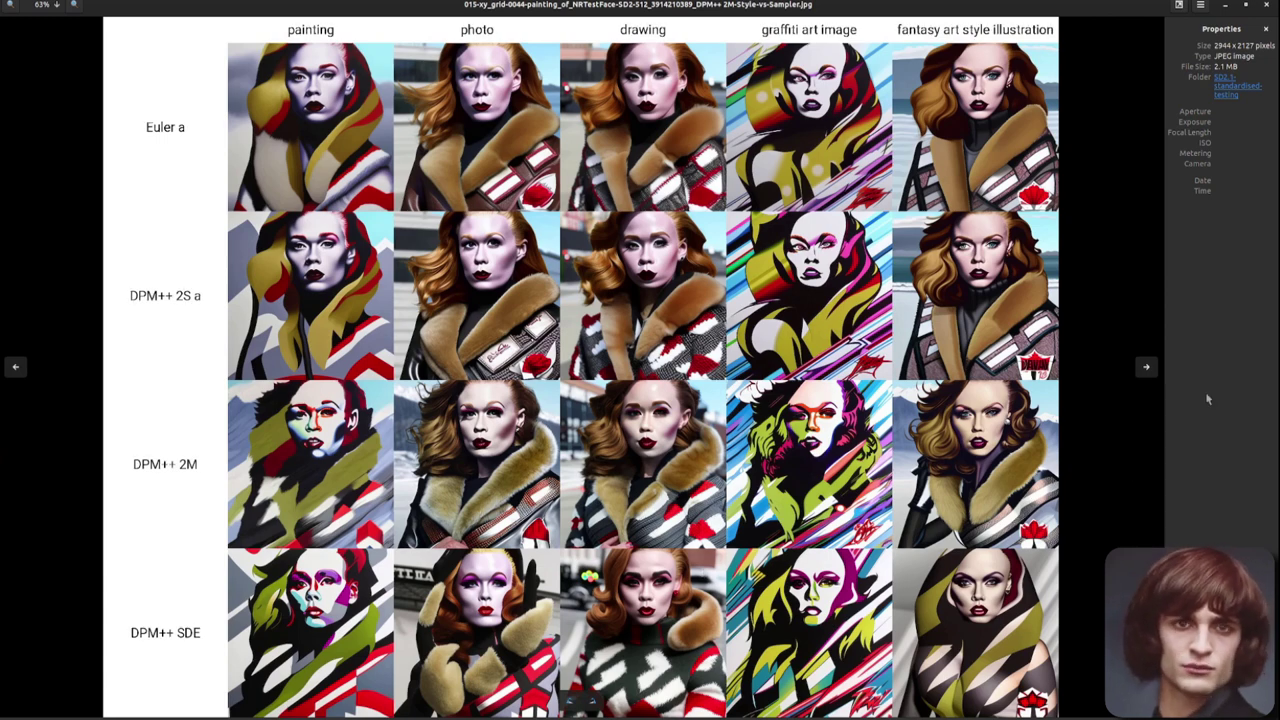
pyautogui.press('Right')
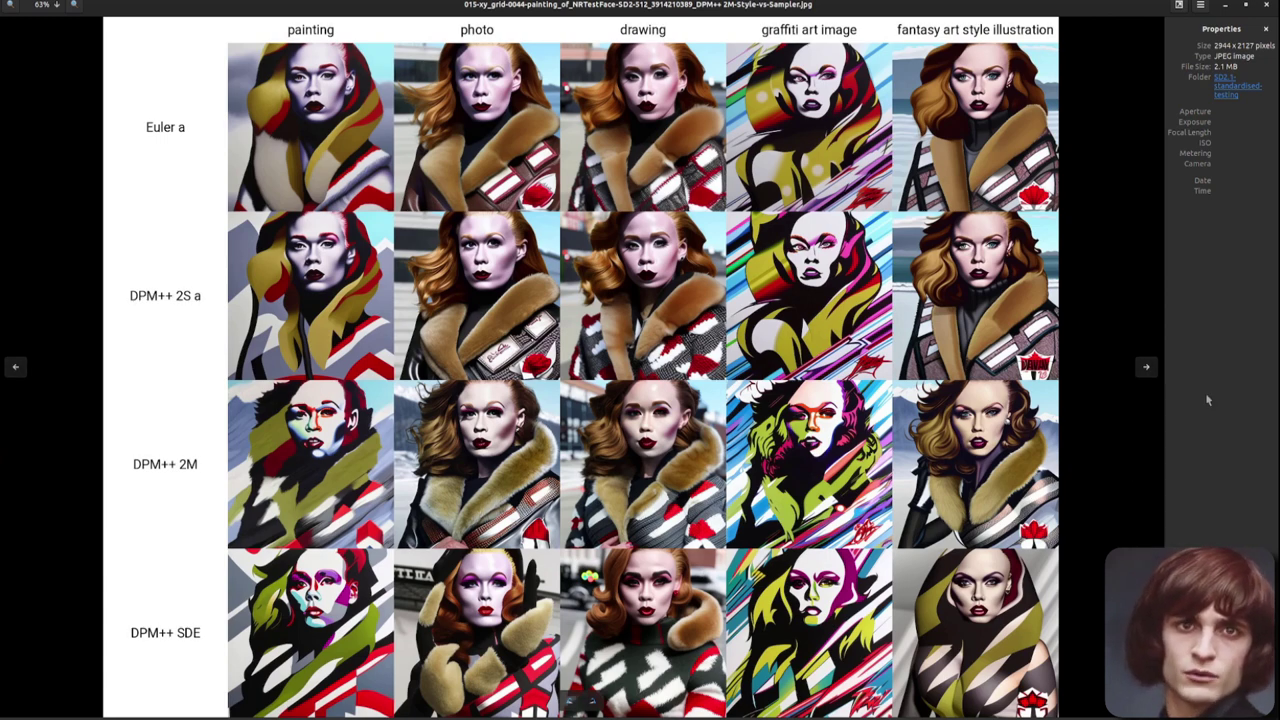
# Return to the Stable Diffusion web UI and set the hypernetwork to None
pyautogui.hotkey('alt', 'Tab')
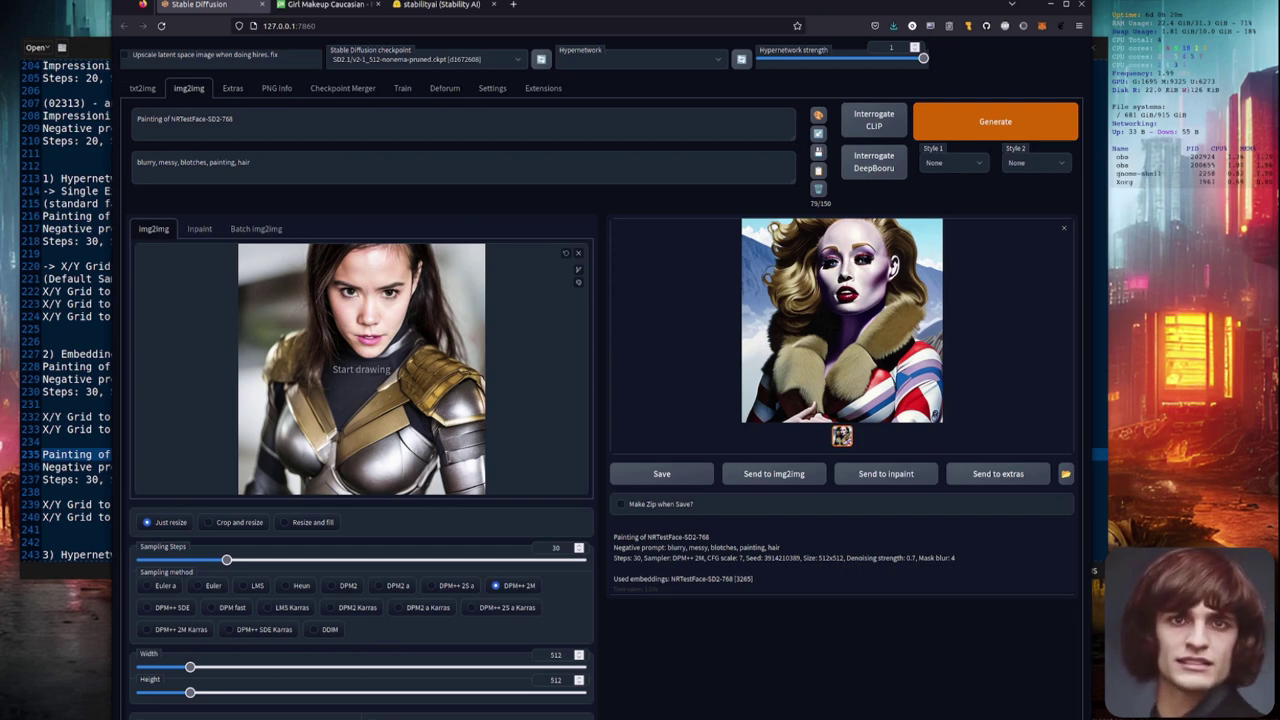
pyautogui.click(700, 59)
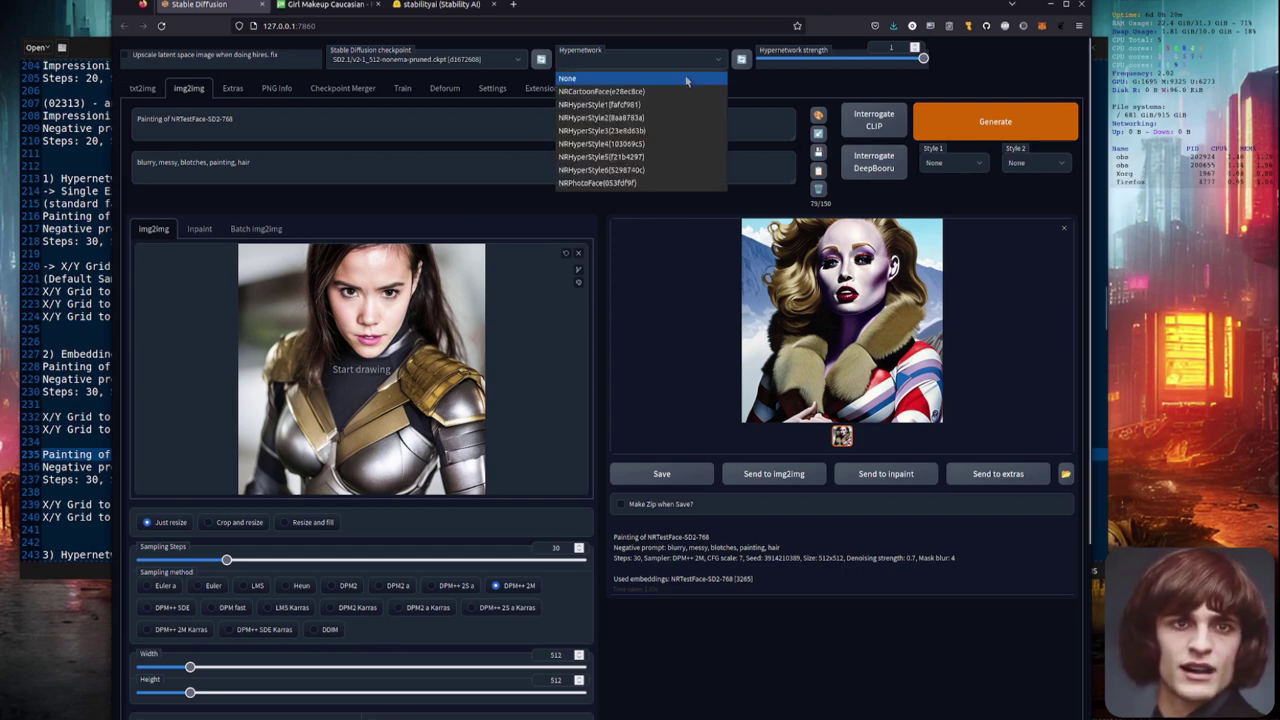
pyautogui.click(620, 74)
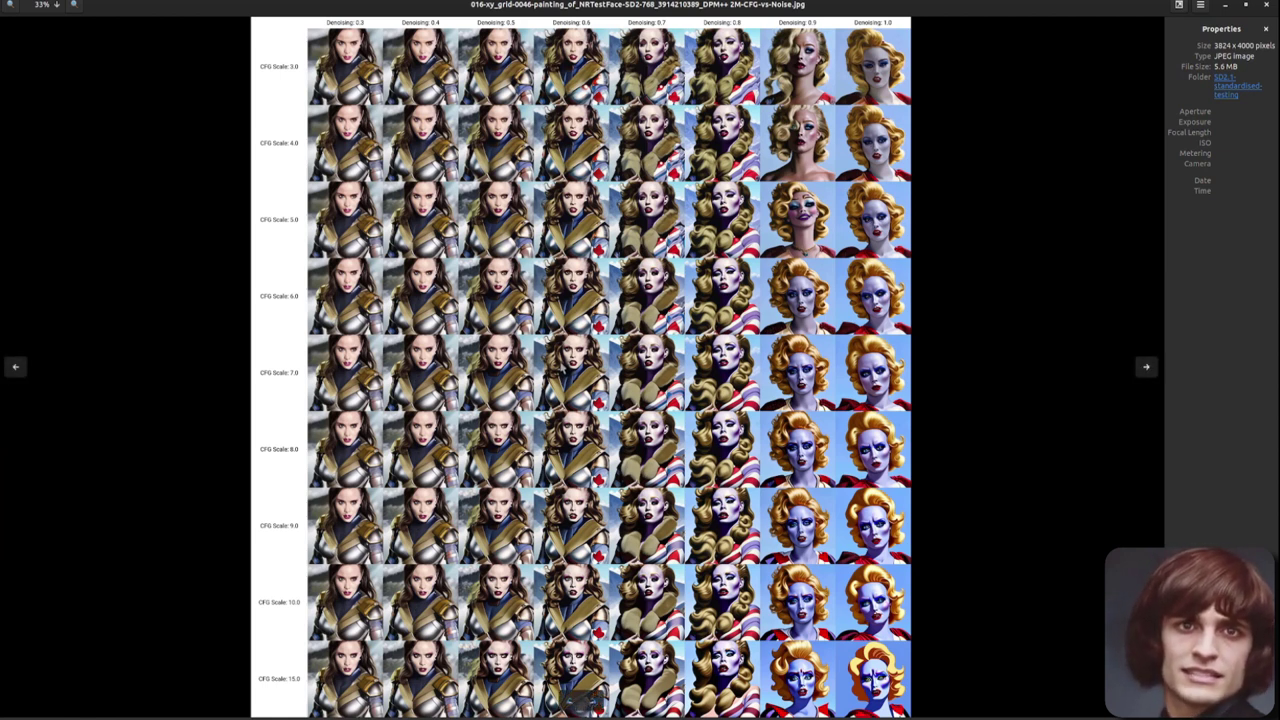
# Examine the NRTestFace-SD2-768 grids, alone and combined with NRPhotoFace, for CFG against noise and style against sampler
pyautogui.press('Right')
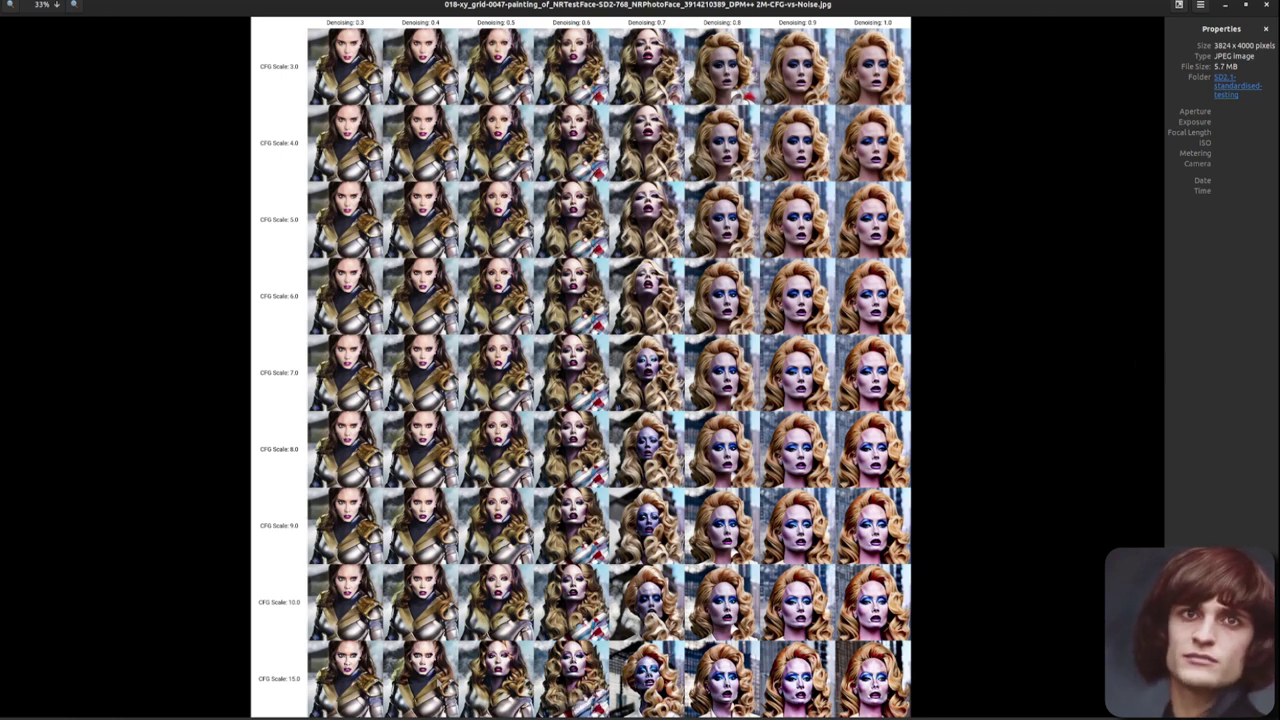
pyautogui.press('Right')
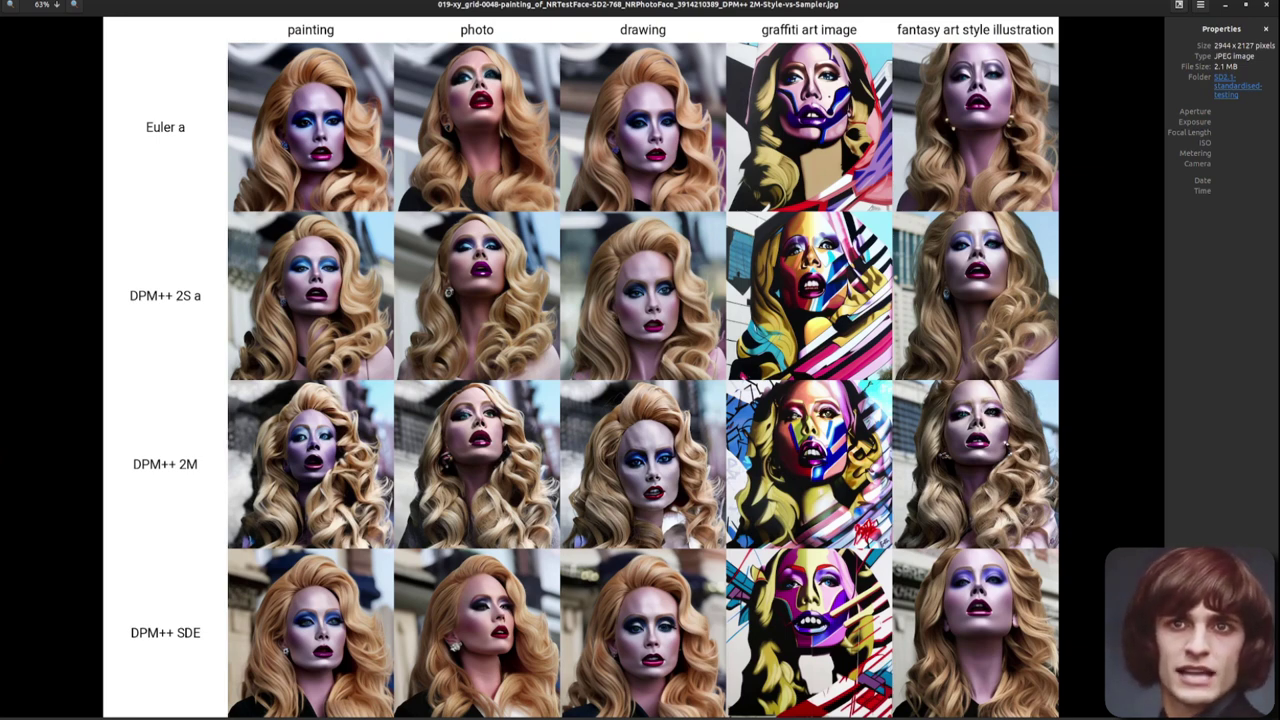
pyautogui.press('Right')
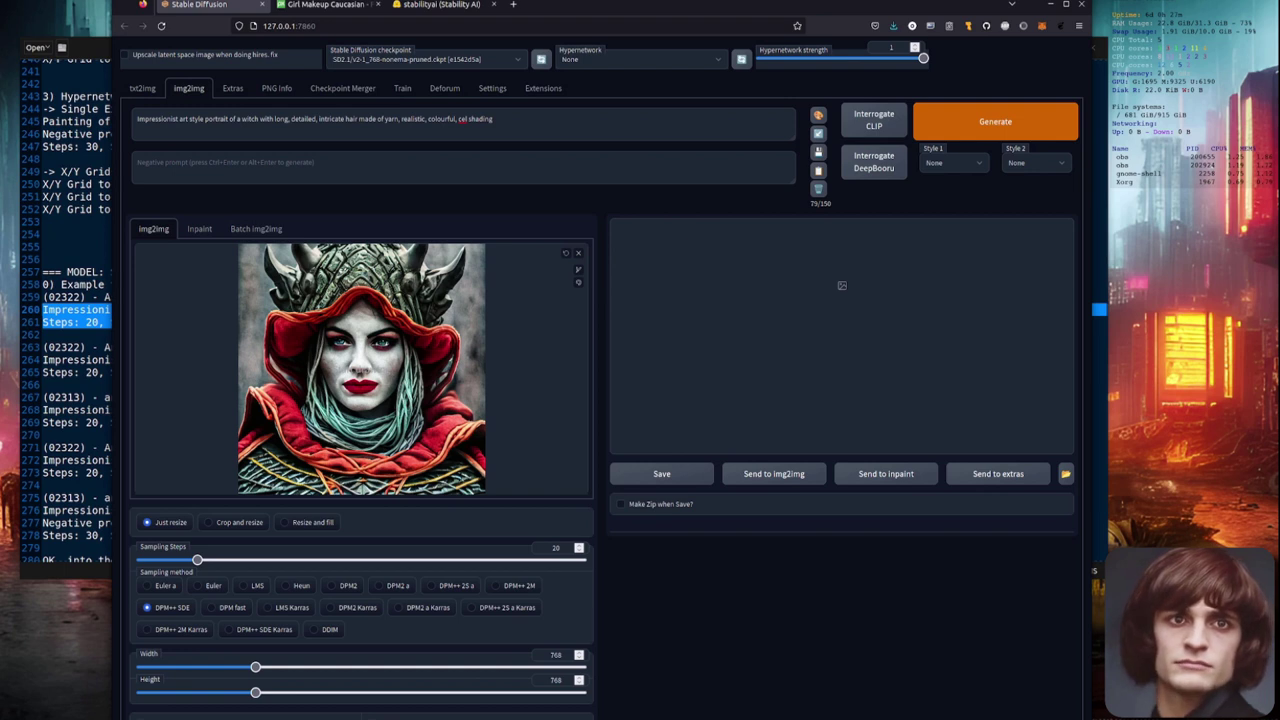
# Generate the impressionist witch portrait from the existing img2img prompt with the SD2.1 768 checkpoint
pyautogui.hotkey('ctrl', 'Return')
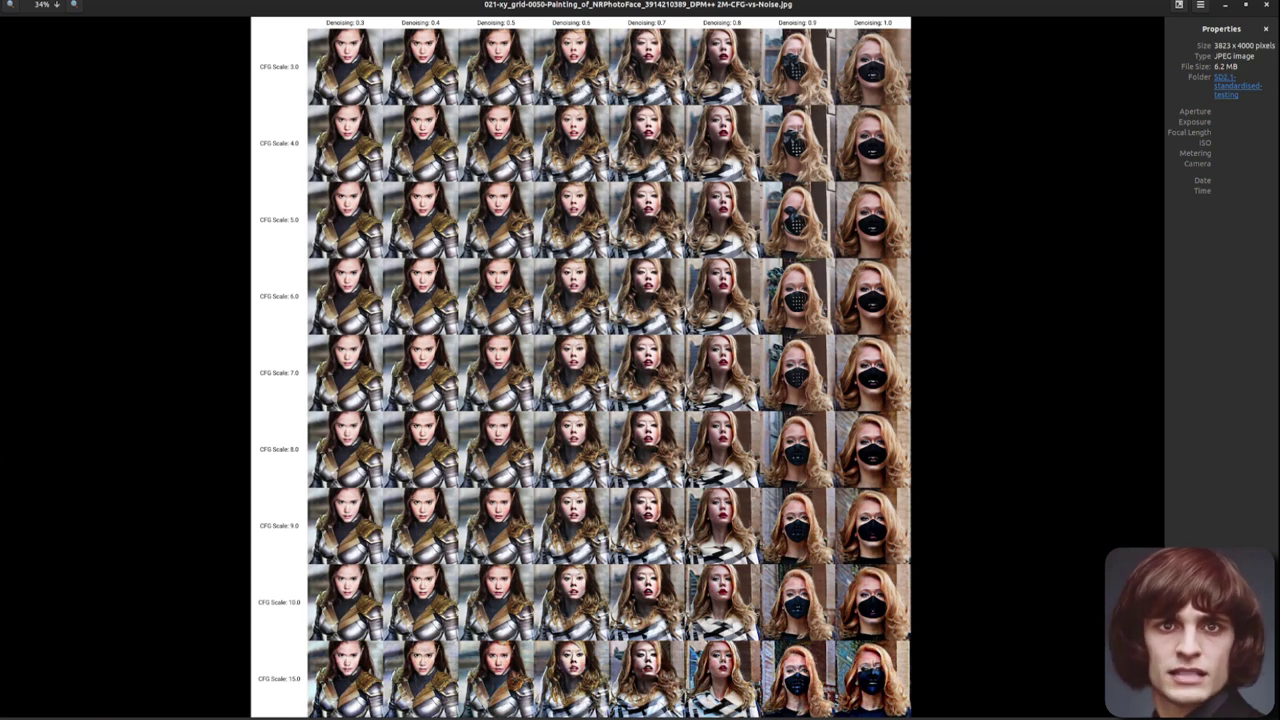
# Examine the SD2.1 768 NRPhotoFace grids for CFG against noise, style against sampler, and hypernetwork strength against steps
pyautogui.press('Right')
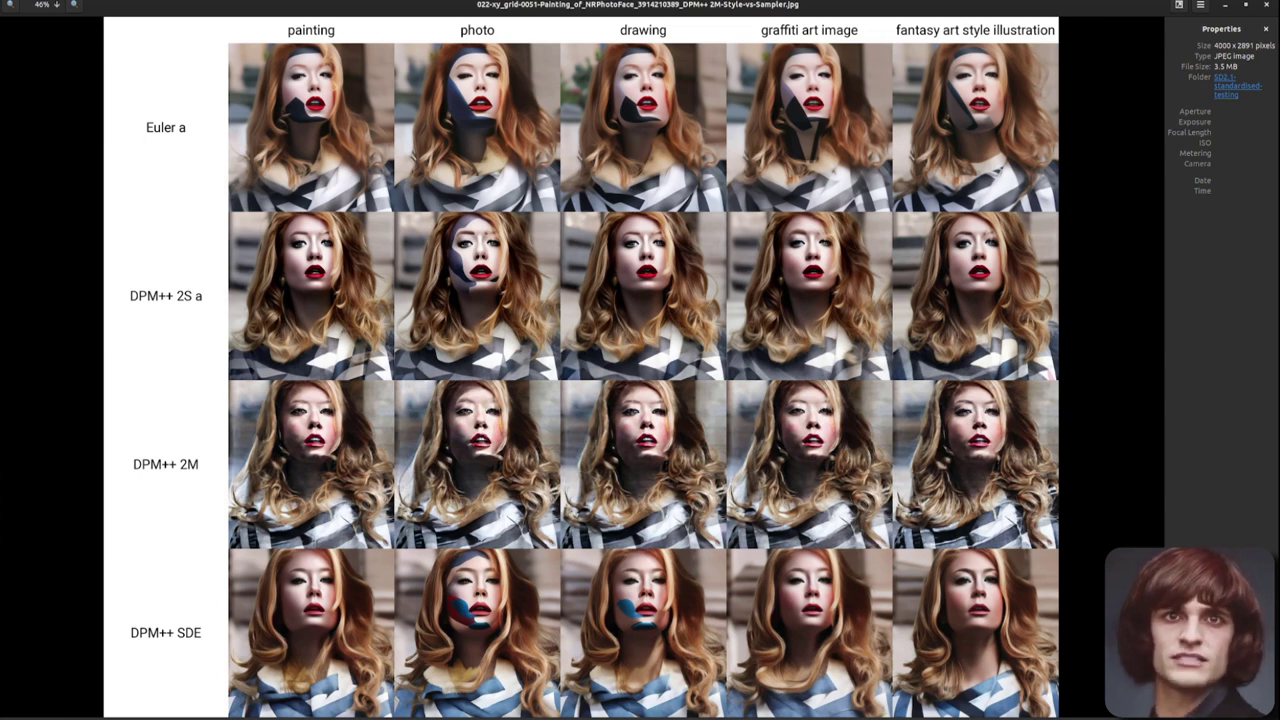
pyautogui.press('Right')
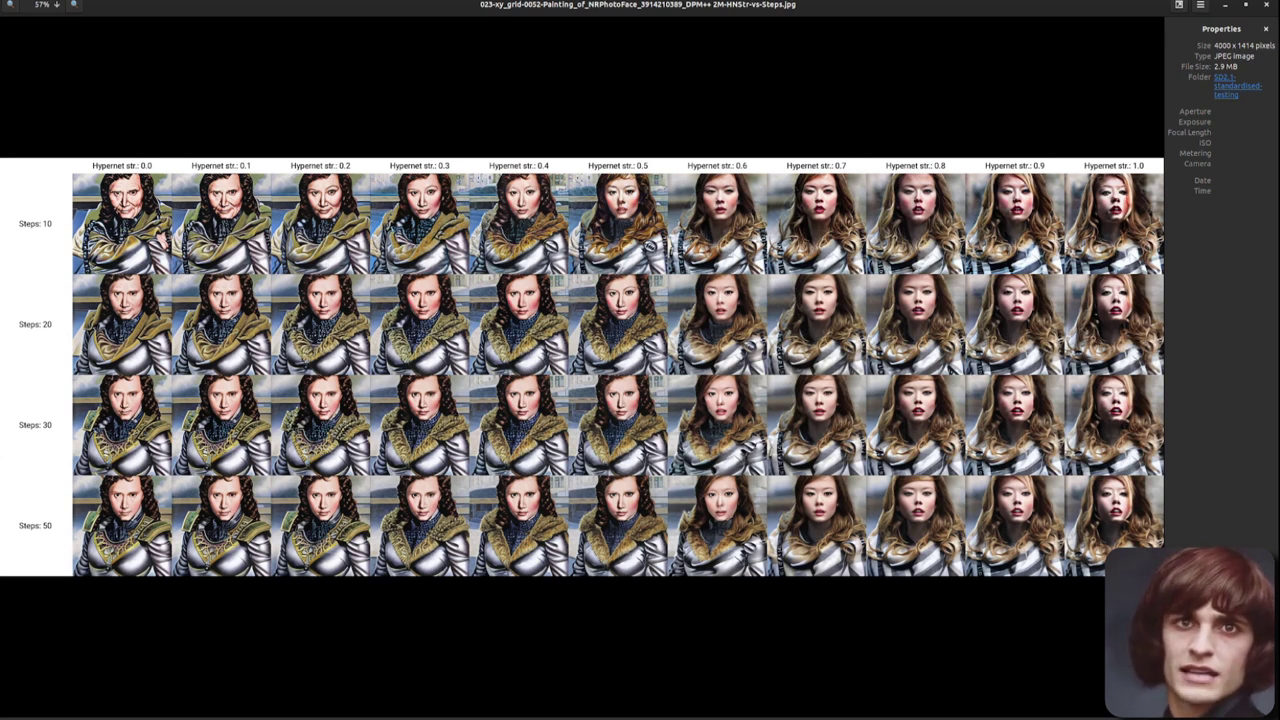
pyautogui.hotkey('alt', 'Tab')
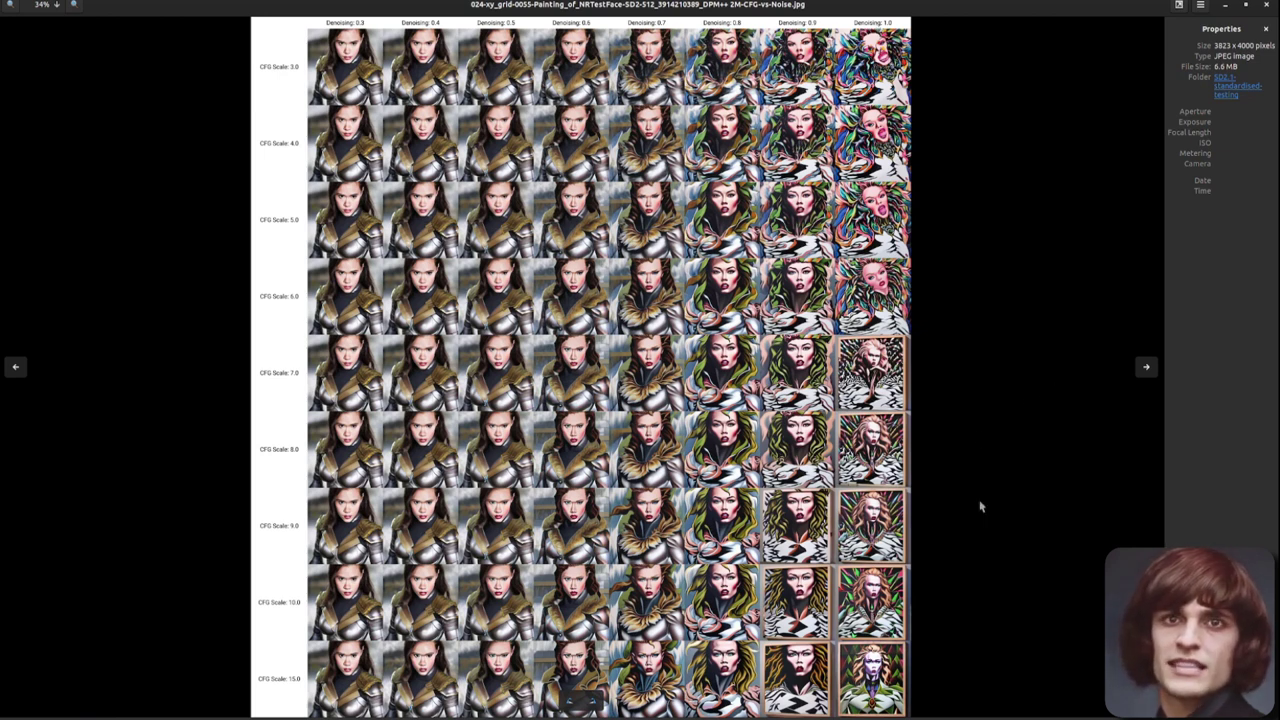
# Inspect the NRTestFace-SD2-512 CFG-against-noise grid up close across its denoising columns and CFG rows
pyautogui.scroll(2, 634, 690)
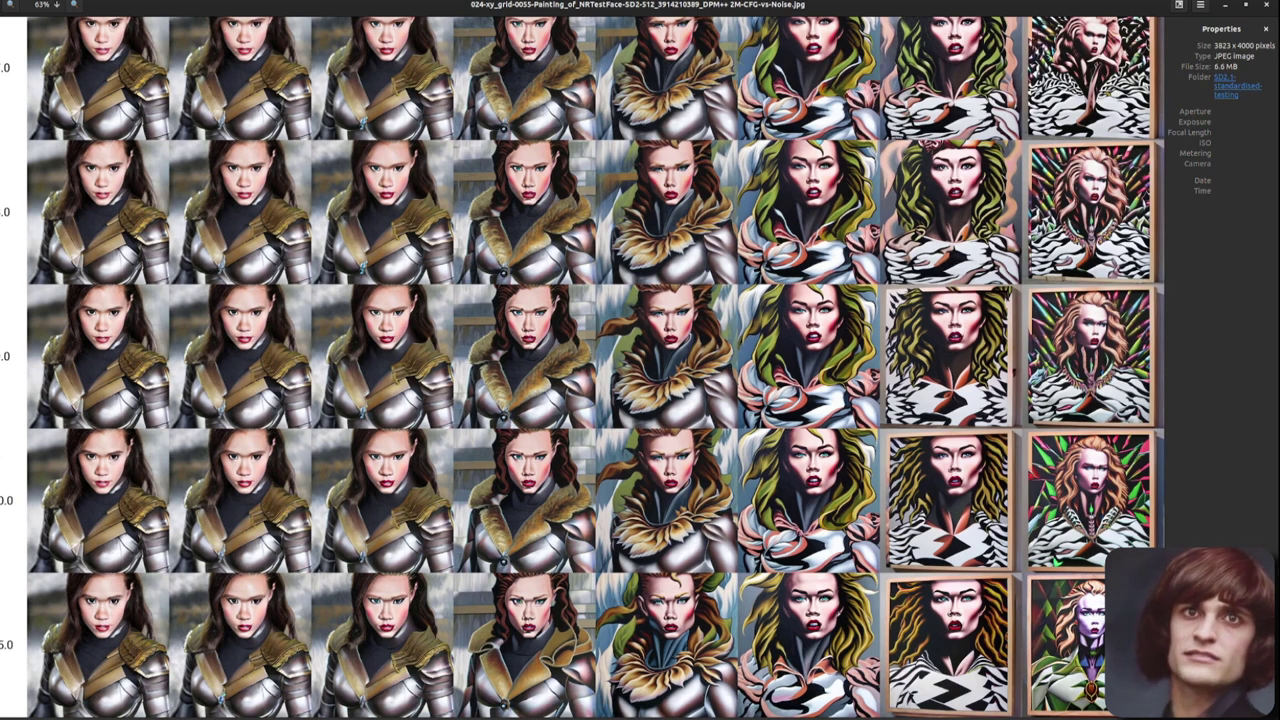
pyautogui.hotkey('ctrl', '-')
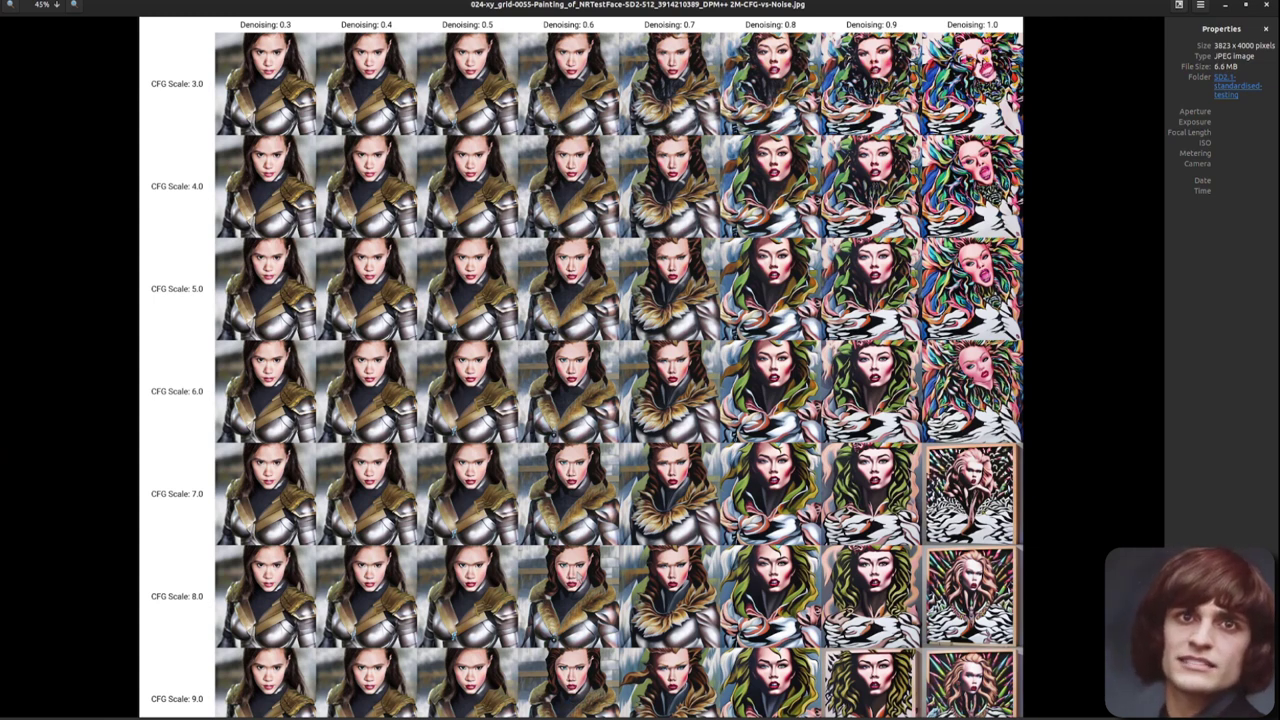
pyautogui.press('Right')
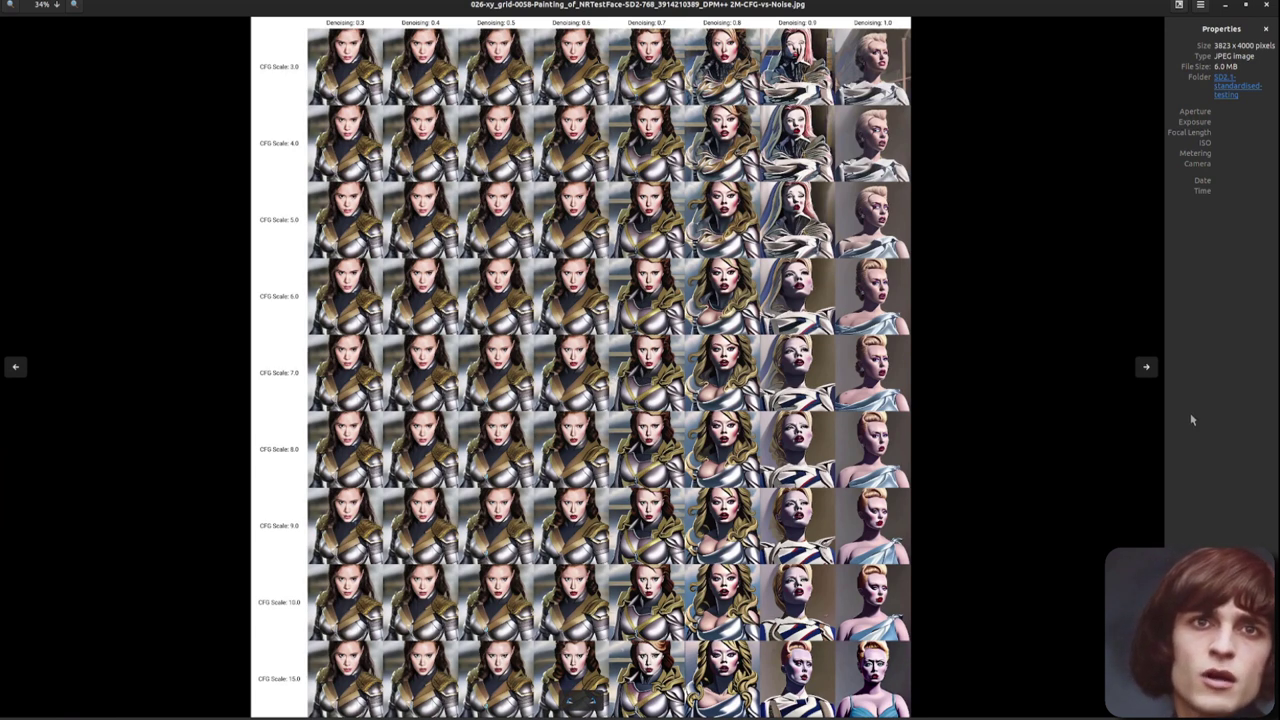
# Compare the NRTestFace-SD2-768 grid with the combined NRPhotoFace grids for CFG against noise and style against sampler
pyautogui.press('Right')
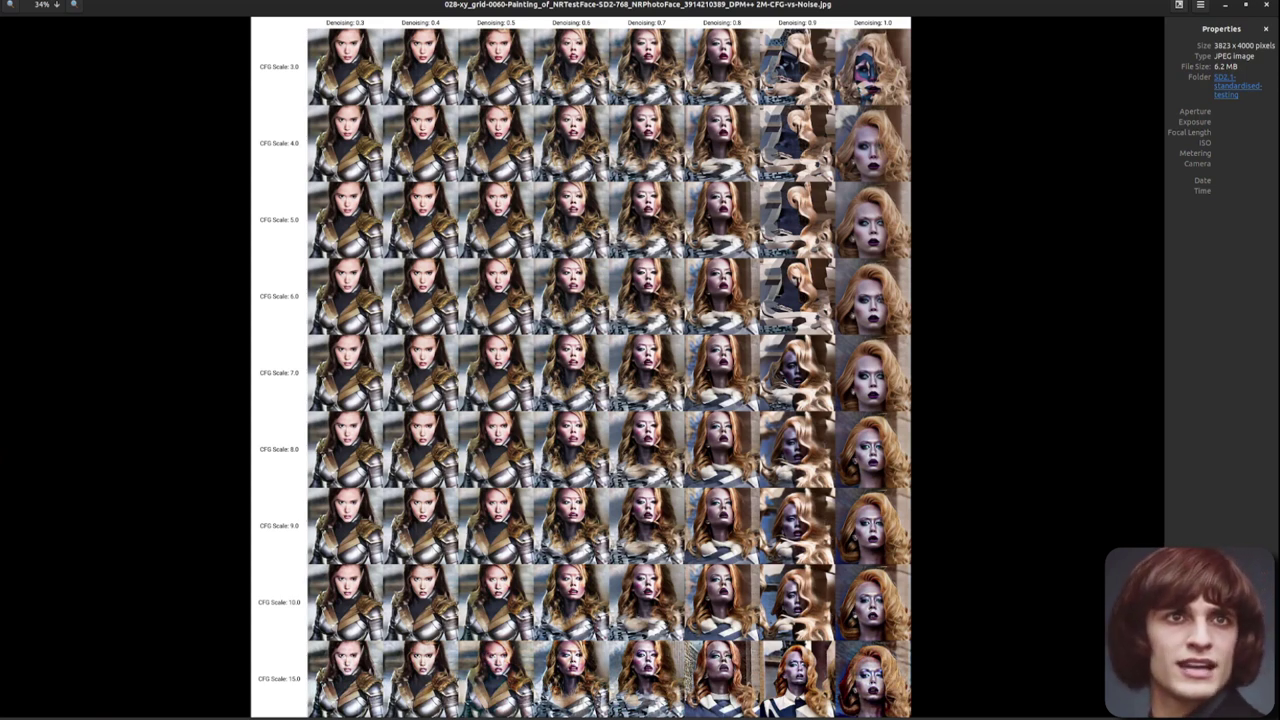
pyautogui.press('Right')
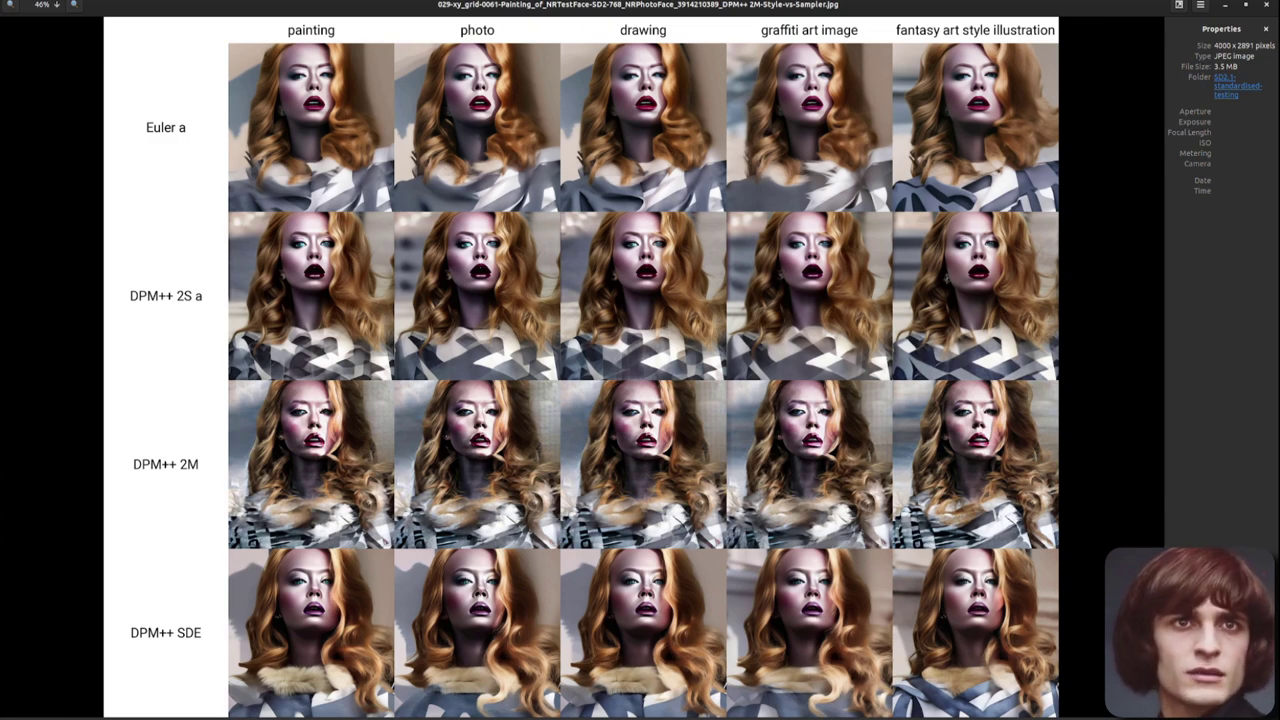
pyautogui.press('Right')
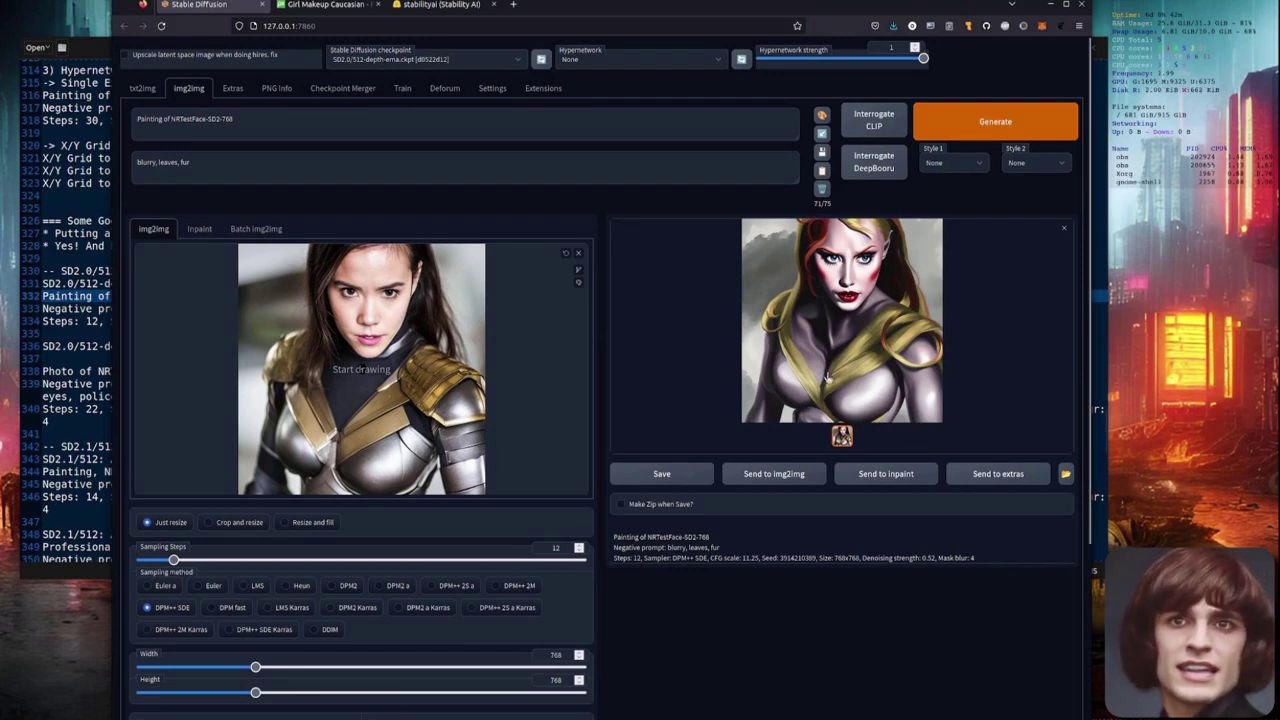
# Enlarge the SD2.0 depth model's "Painting of NRTestFace-SD2-768" and "Photo of NRTestFace-SD2-512 in reflective armour" results
pyautogui.click(800, 333)
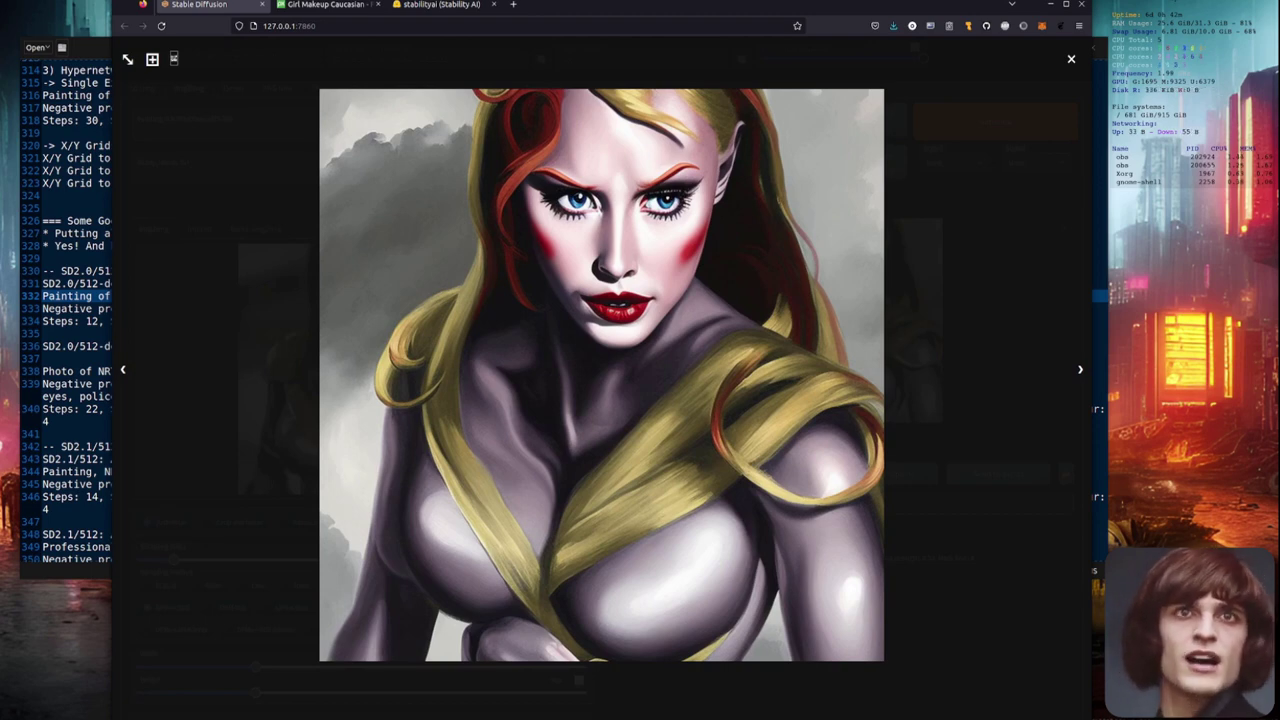
pyautogui.click(912, 595)
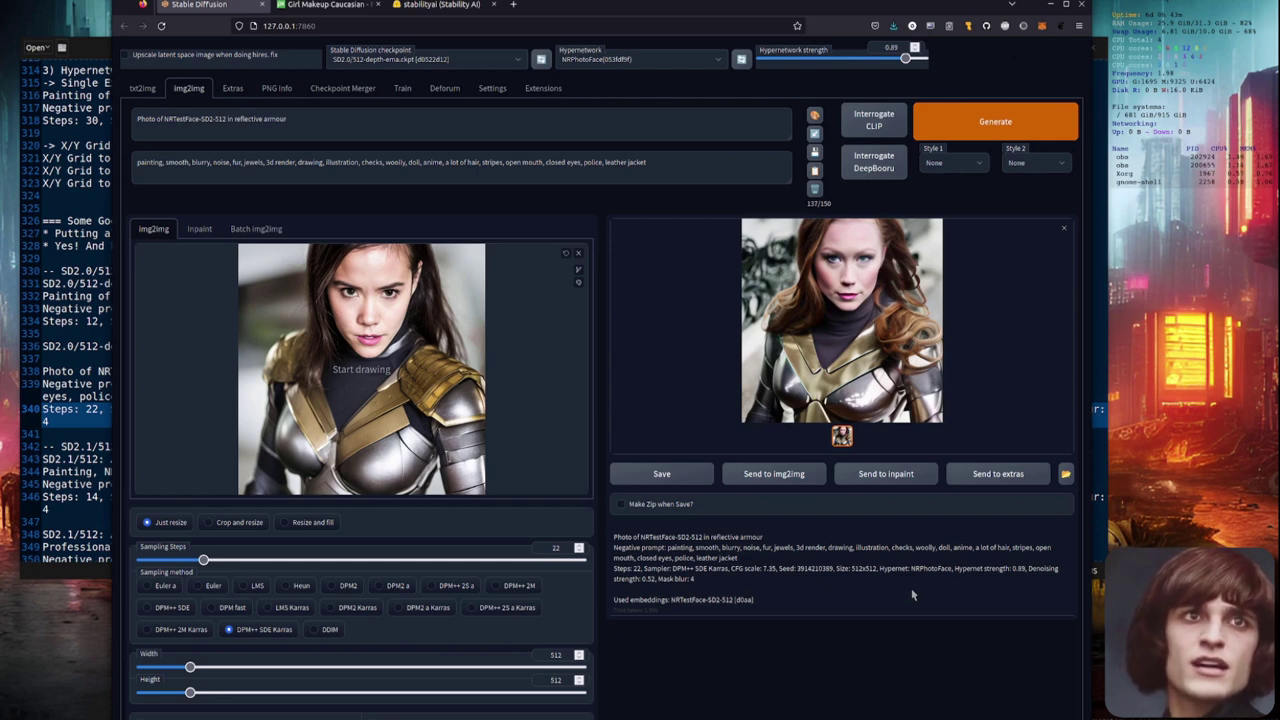
pyautogui.click(836, 316)
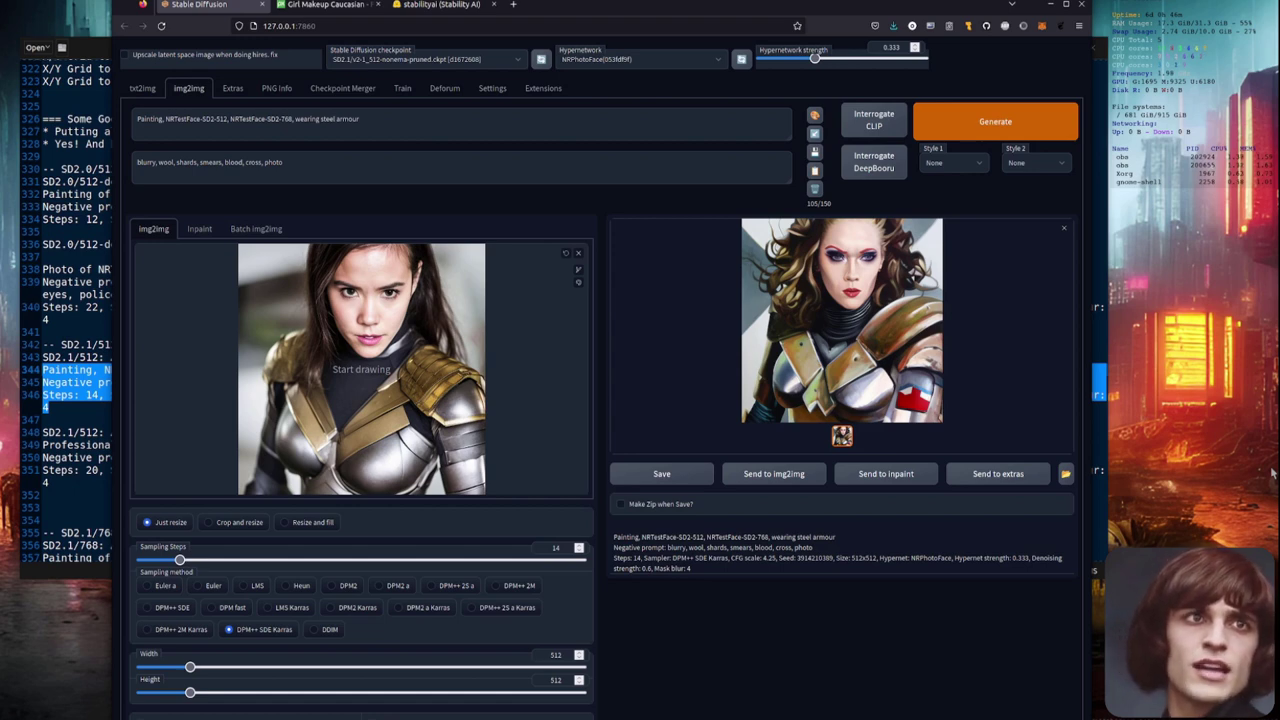
# Enlarge the painting and professional photo armour results generated with the SD2.1 512 and SD2.1 768 models
pyautogui.click(845, 326)
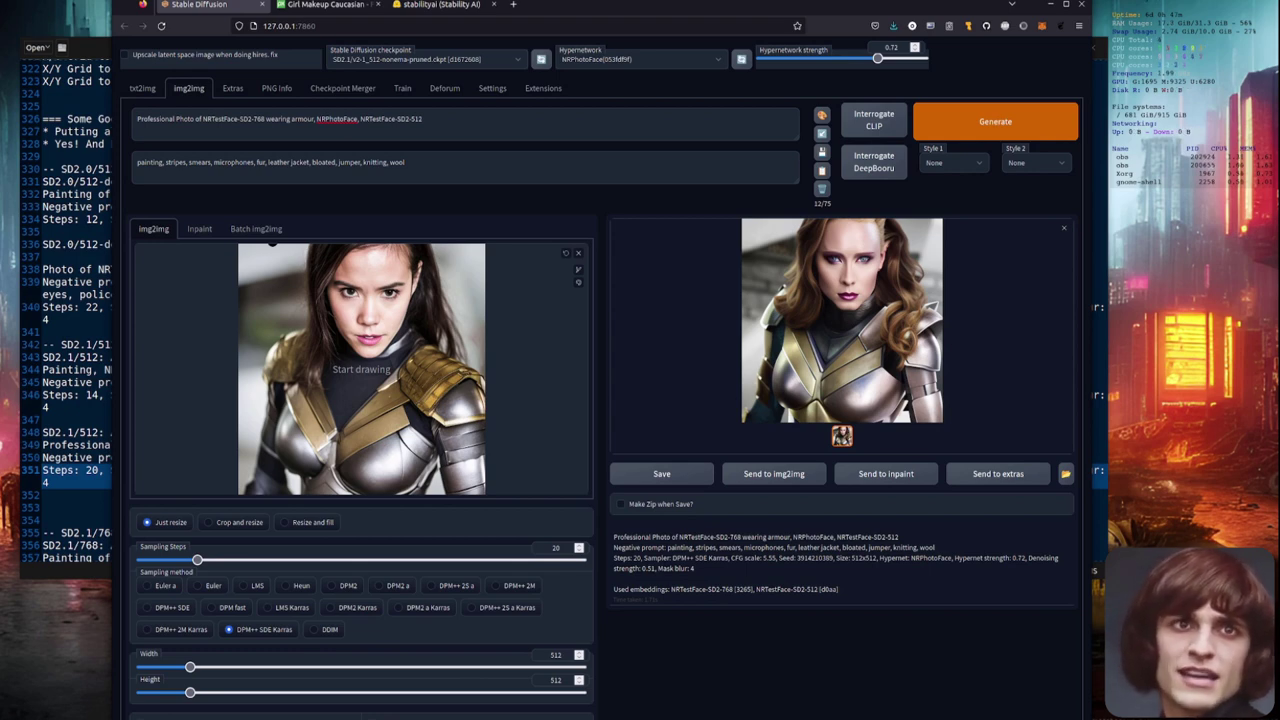
pyautogui.click(842, 320)
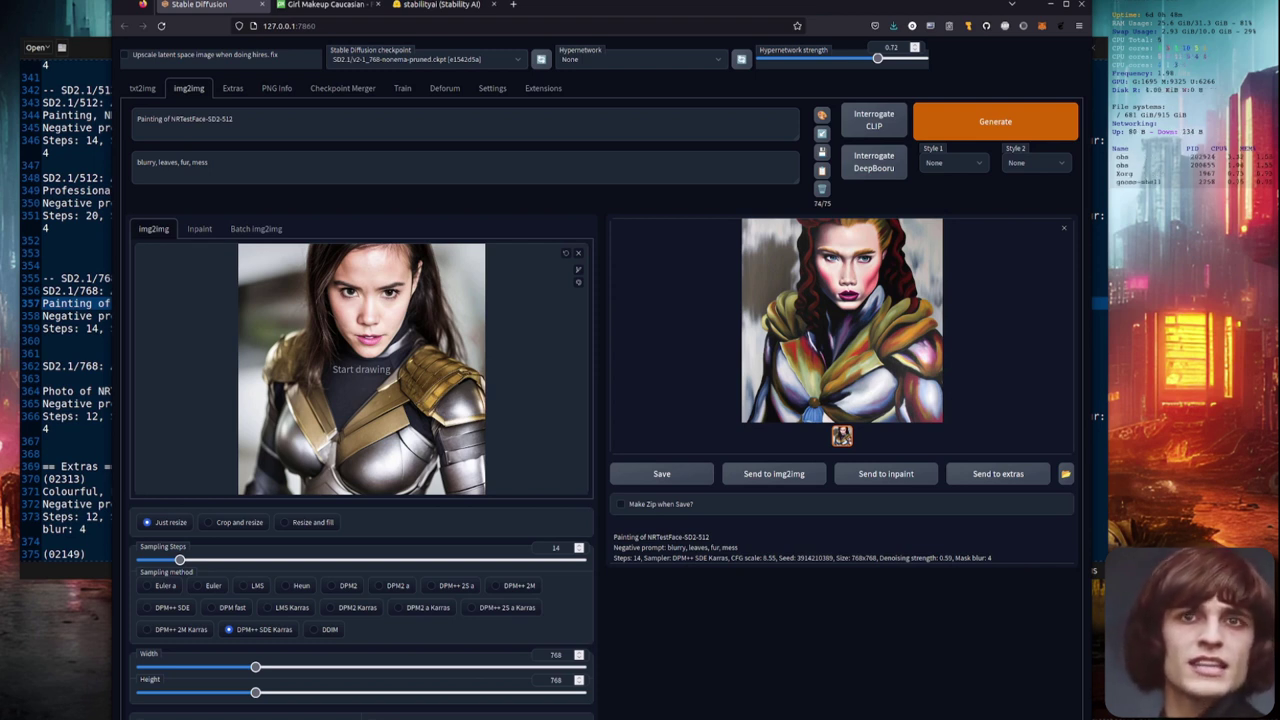
pyautogui.click(876, 328)
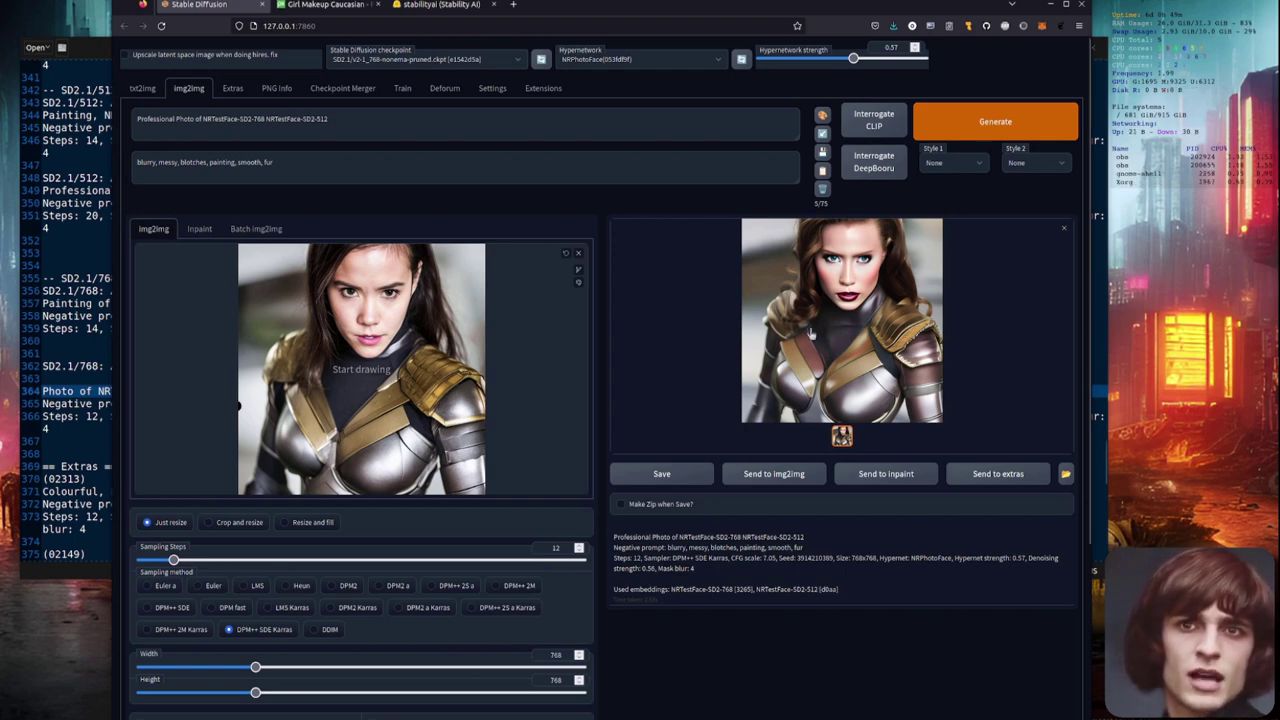
pyautogui.click(812, 335)
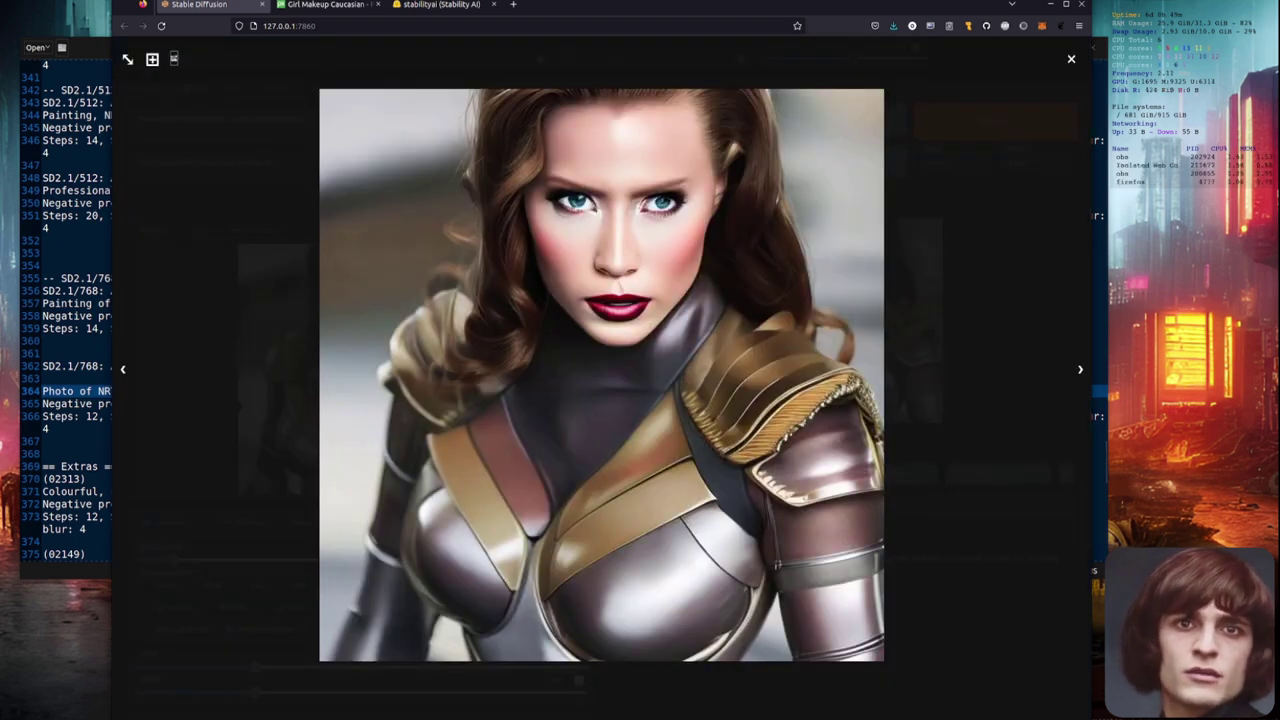